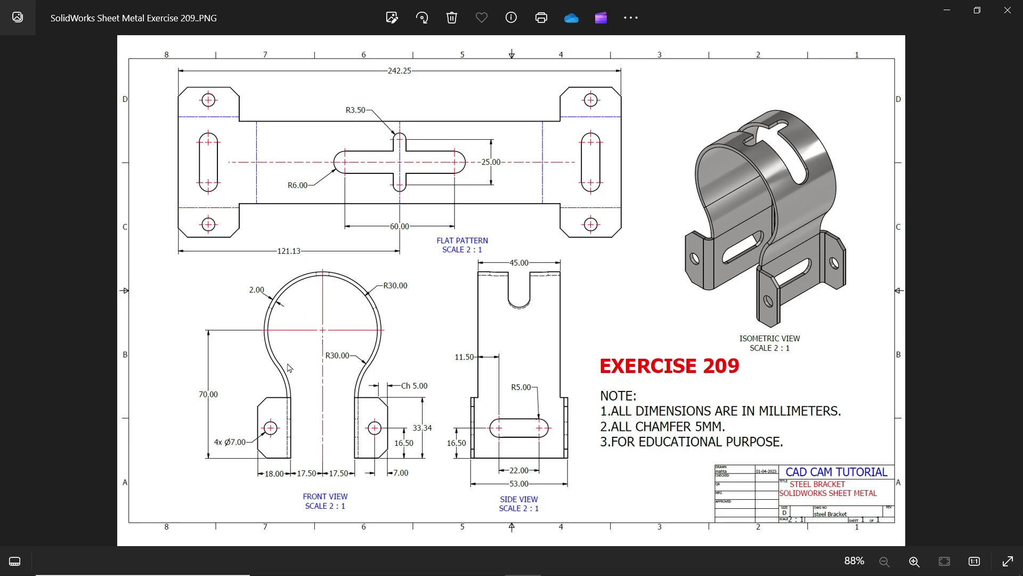
Zoom the Exercise 209 drawing to 161% and centre its front and side views
scroll(289, 363, "up", 3)
mouse_move(178, 364)
left_mouse_down()
mouse_move(224, 309)
mouse_move(388, 261)
left_mouse_up()
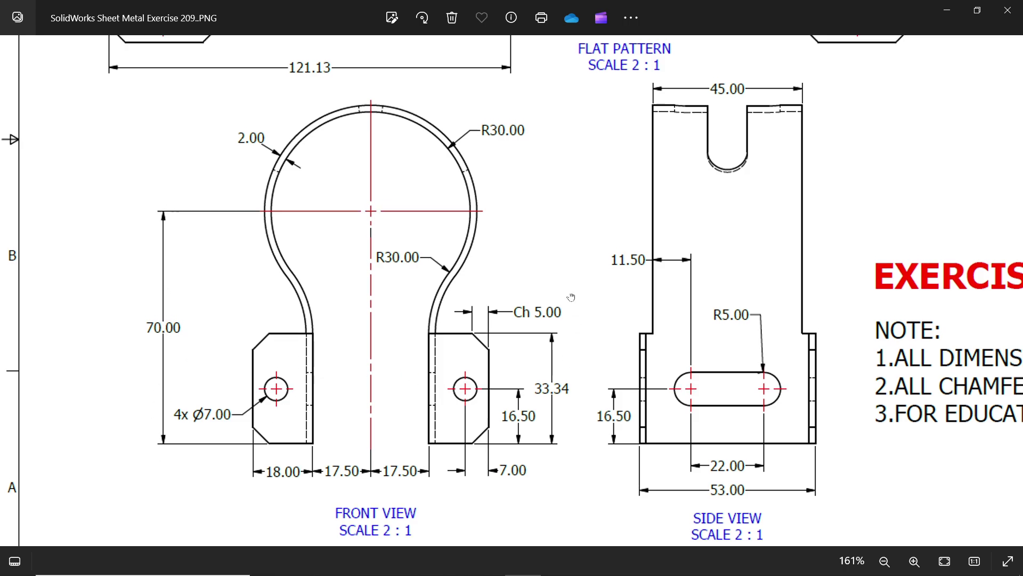
scroll(401, 223, "up", 1)
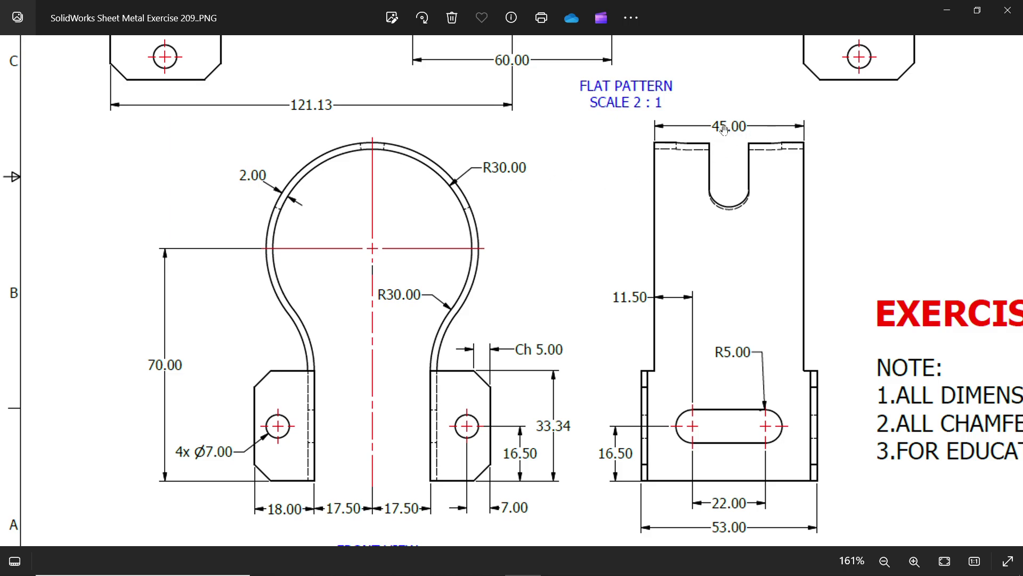
Add the Sheet Metal tab to the CommandManager ribbon and show its tools
left_click(948, 11)
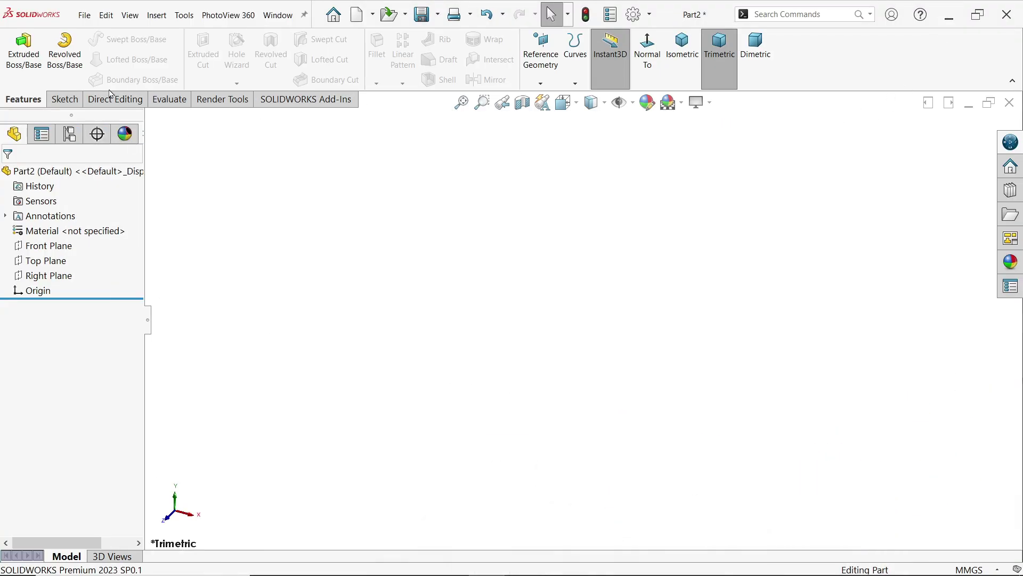
right_click(121, 100)
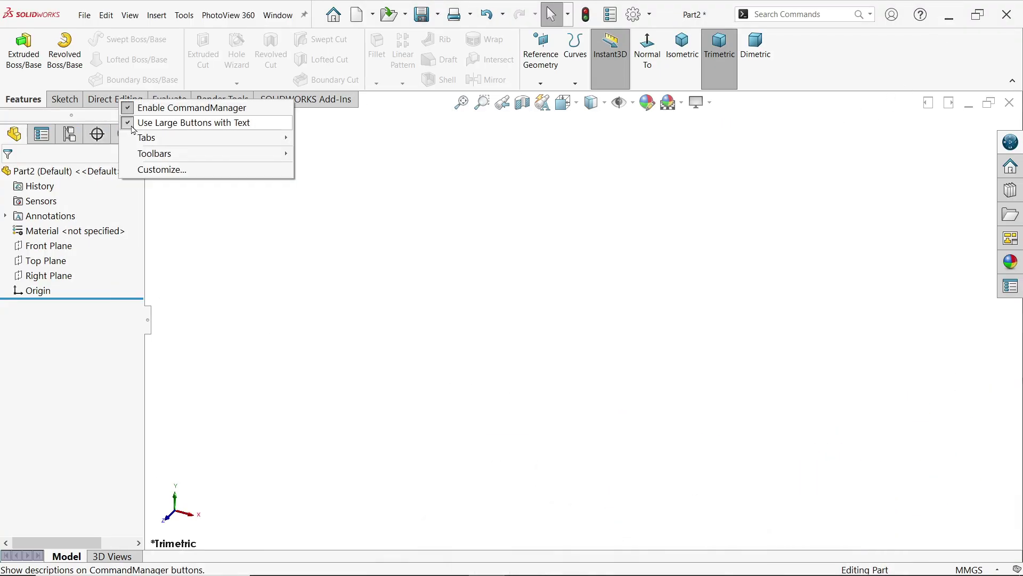
mouse_move(163, 141)
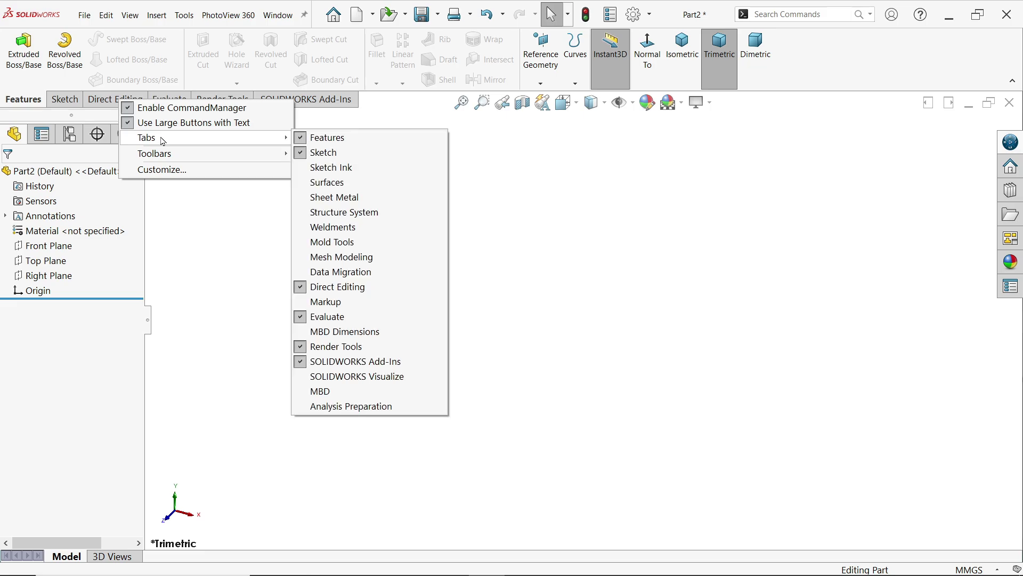
left_click(335, 198)
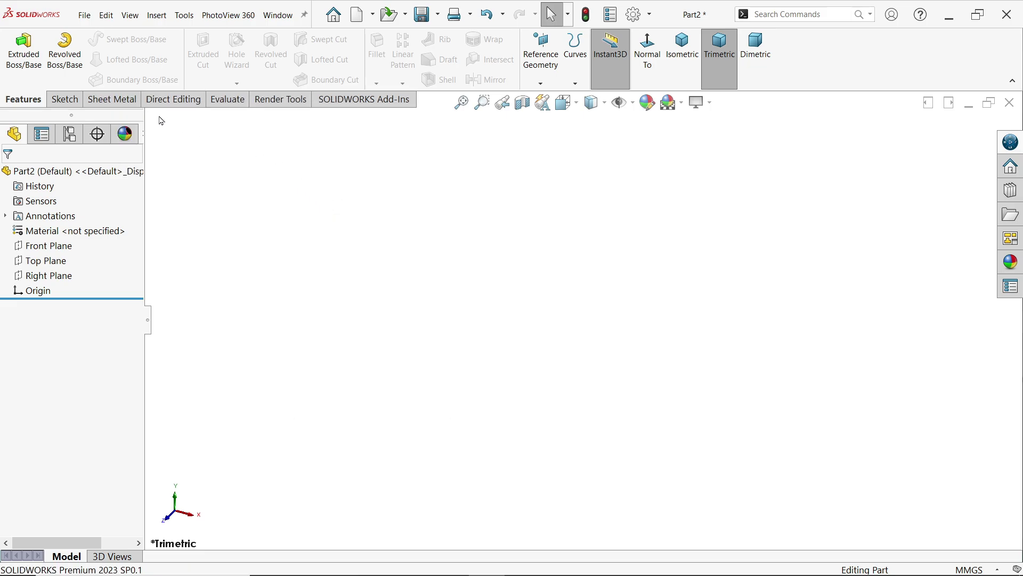
left_click(111, 101)
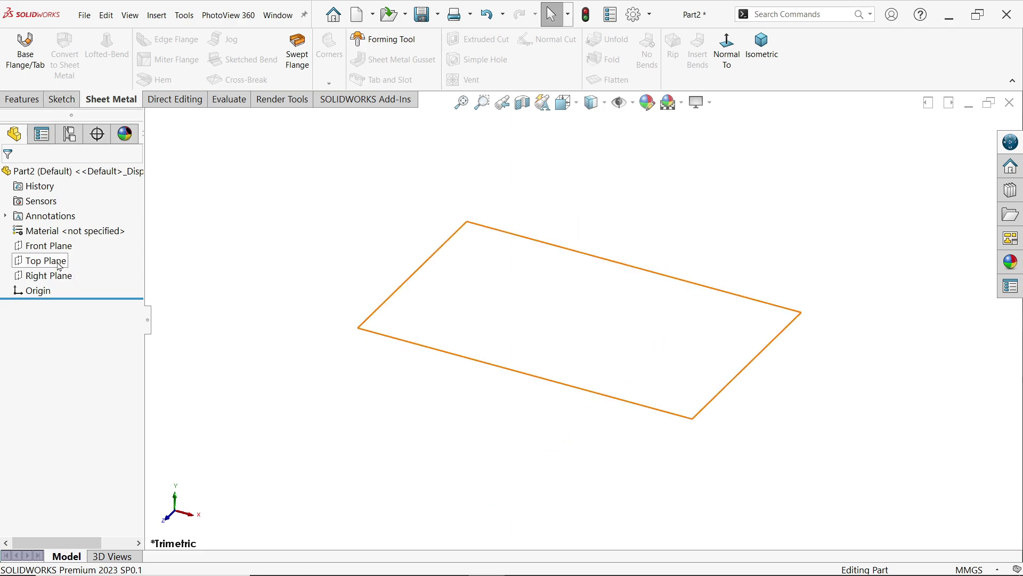
Confirm the part uses MMGS millimetre units
left_click(953, 569)
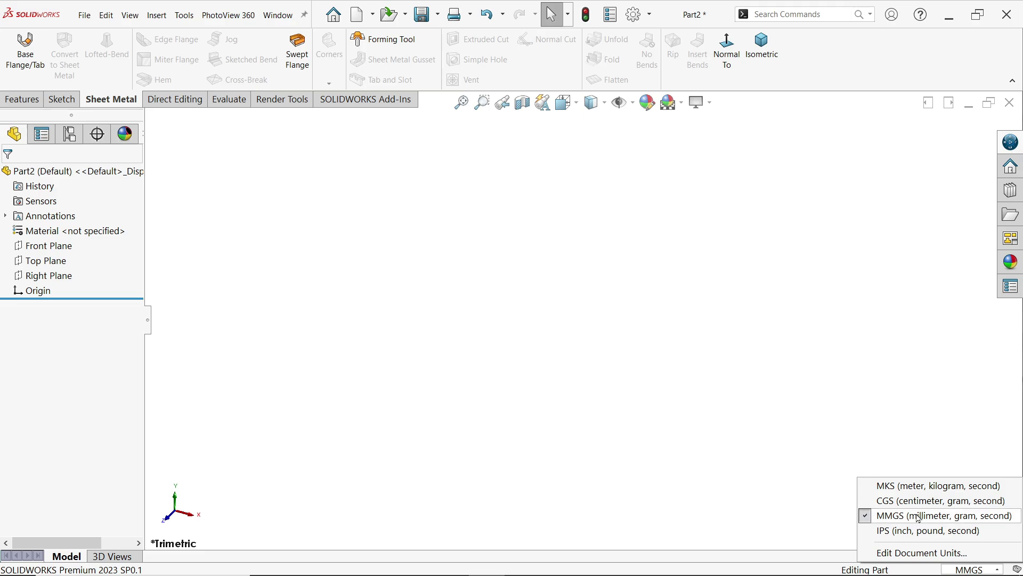
left_click(816, 375)
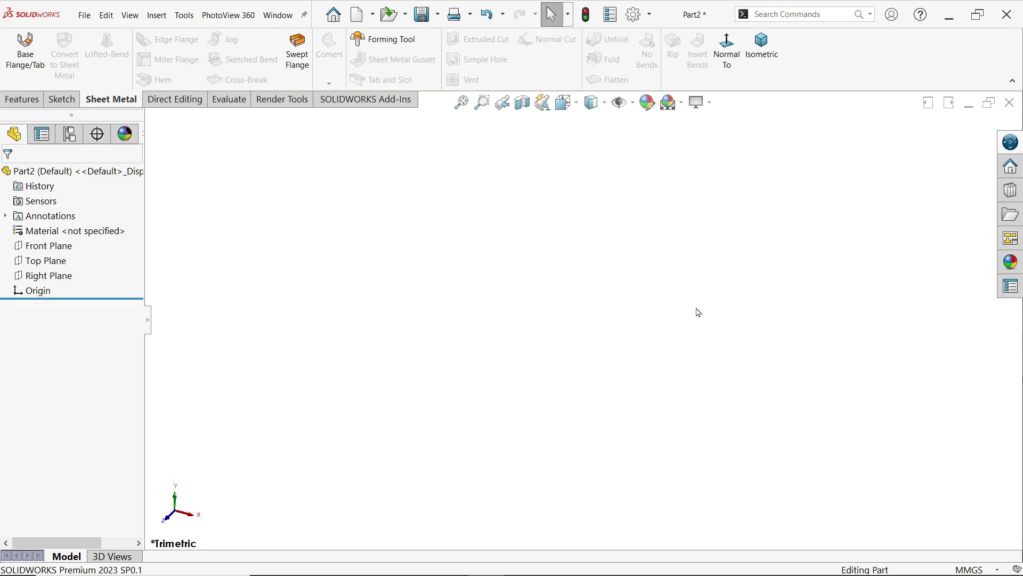
left_click(57, 246)
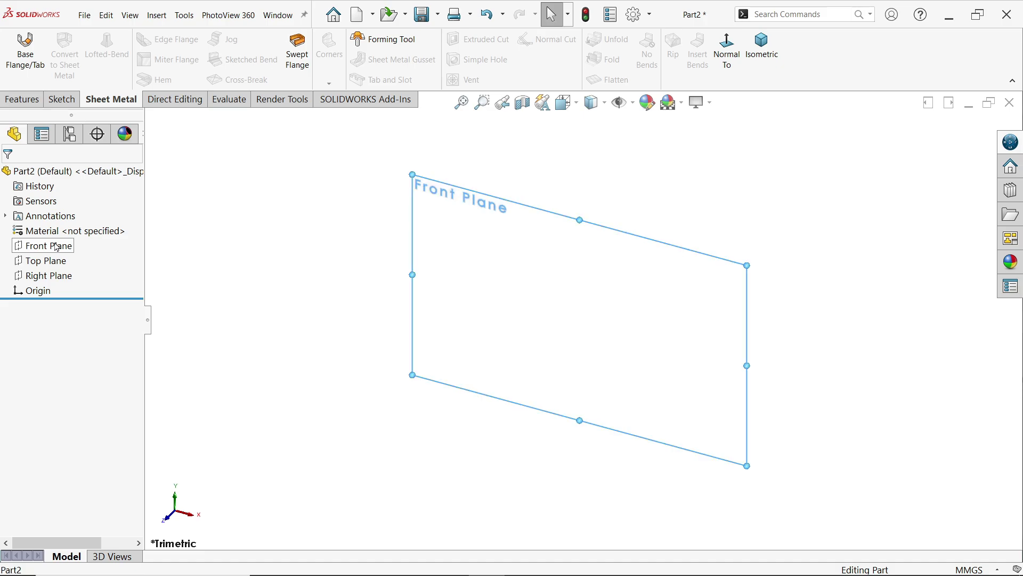
On the Front Plane, sketch a centrepoint arc at the origin with horizontally level endpoints
left_click(65, 224)
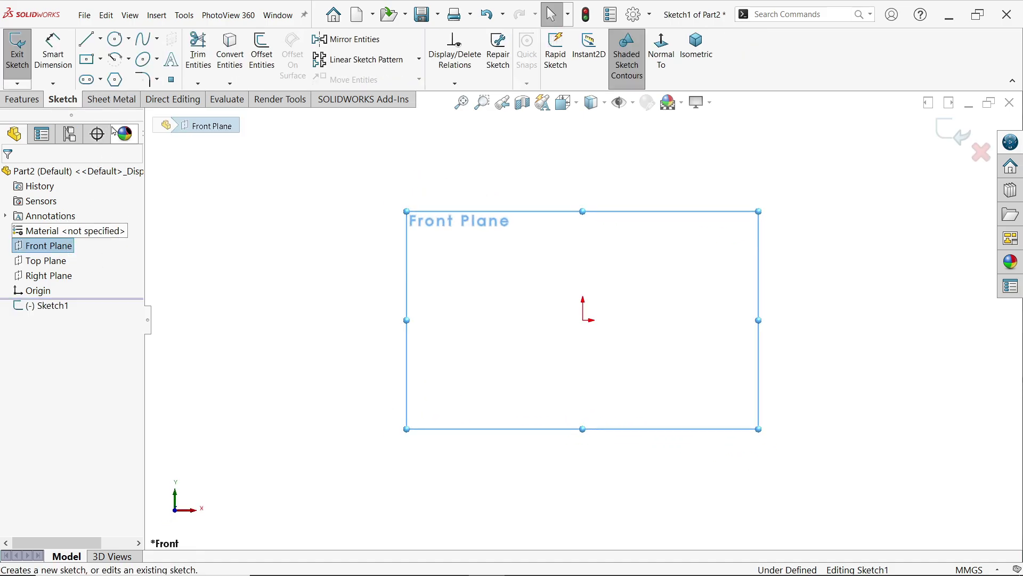
left_click(129, 59)
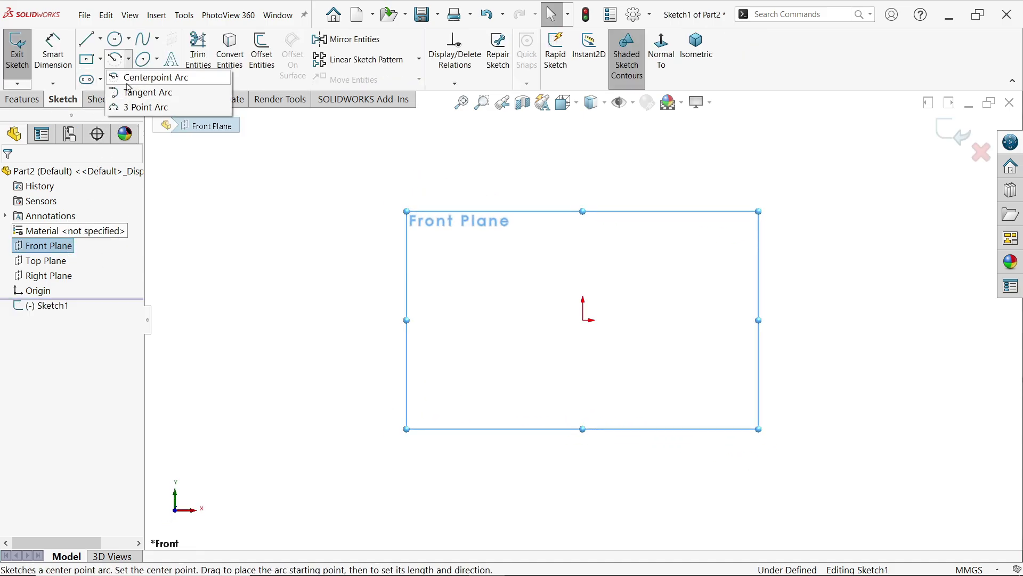
left_click(146, 80)
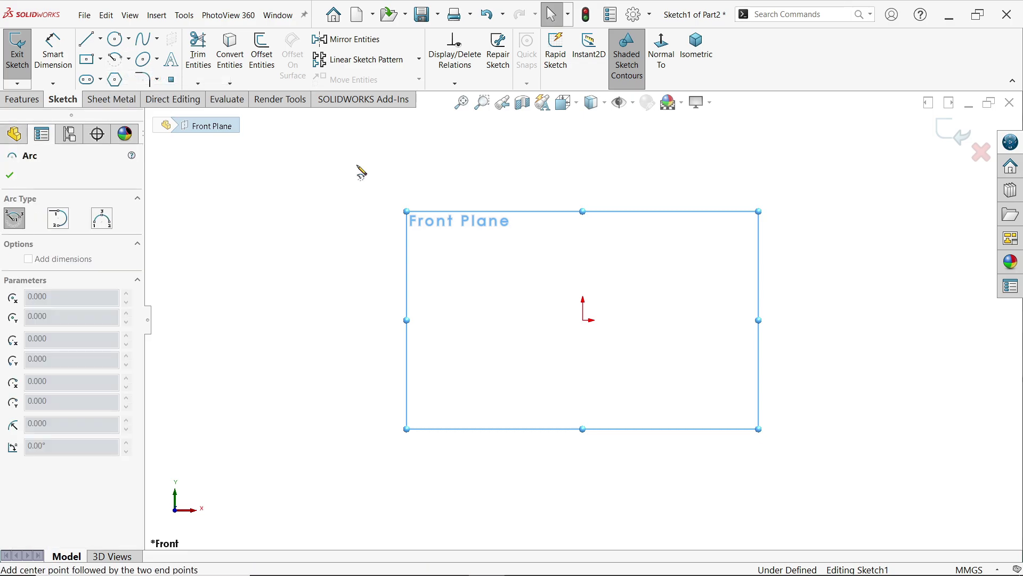
left_click(584, 320)
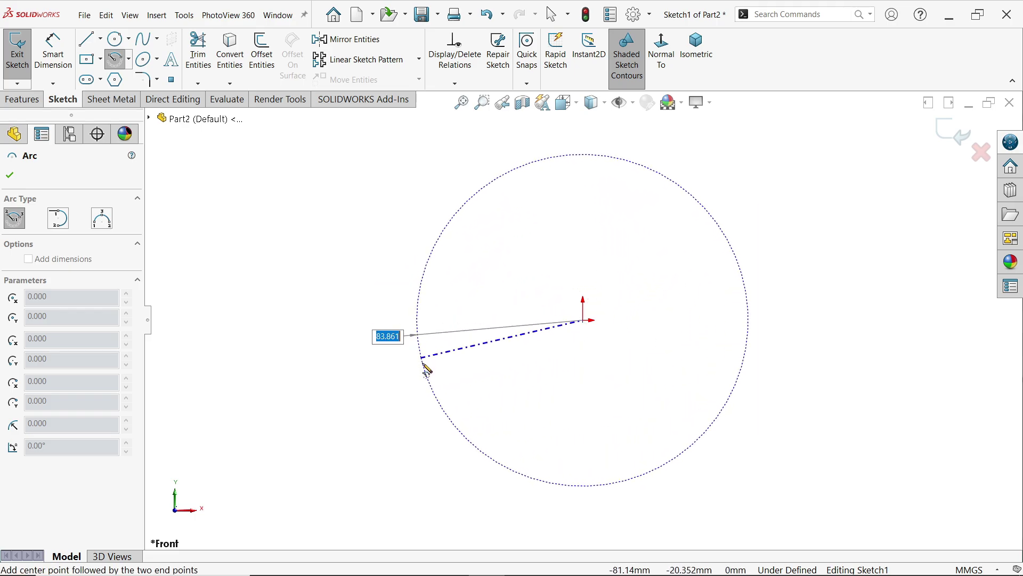
left_click(426, 388)
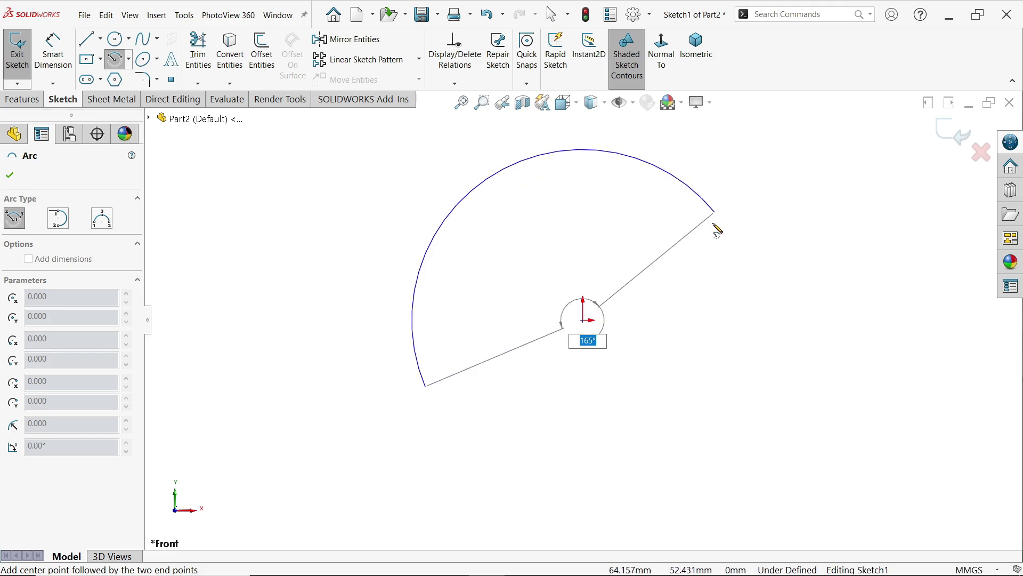
left_click(711, 433)
right_click(791, 406)
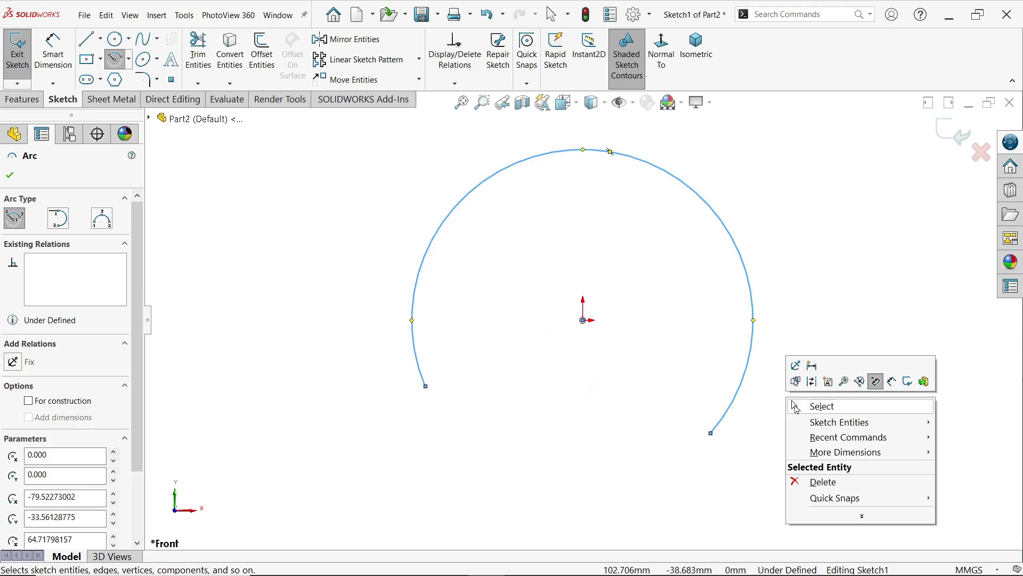
left_click(822, 407)
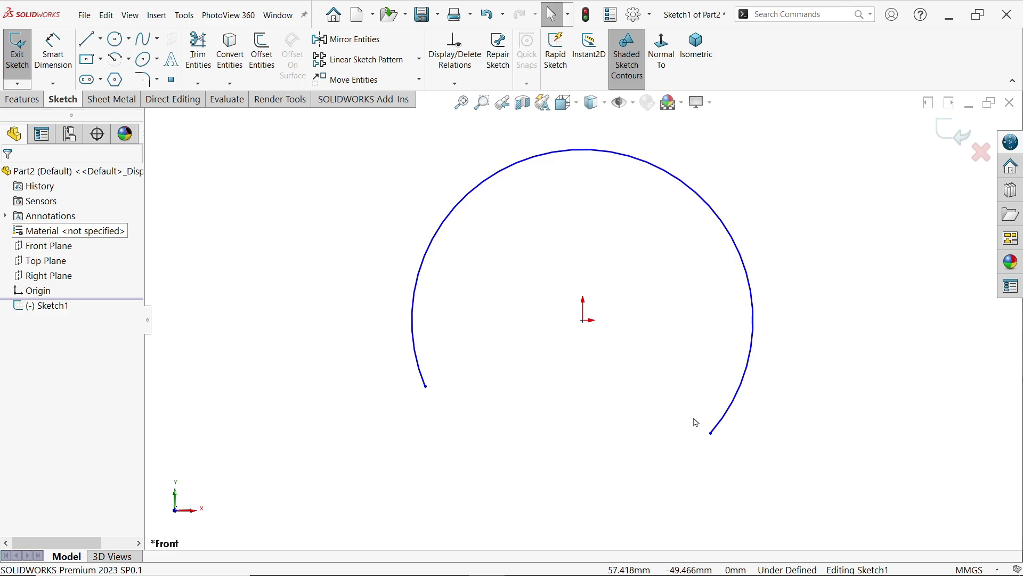
left_click(425, 387)
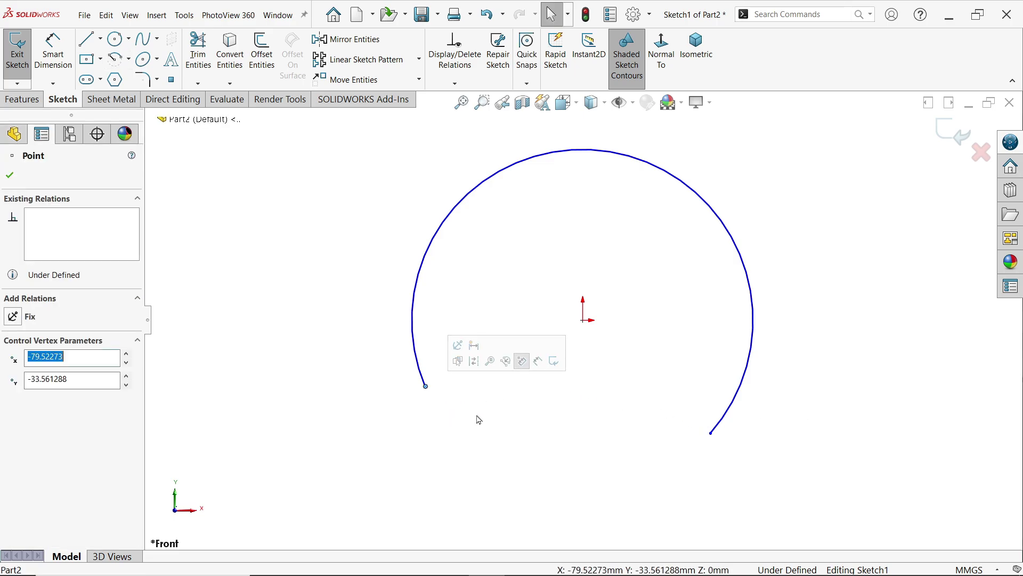
left_click(712, 434, "ctrl")
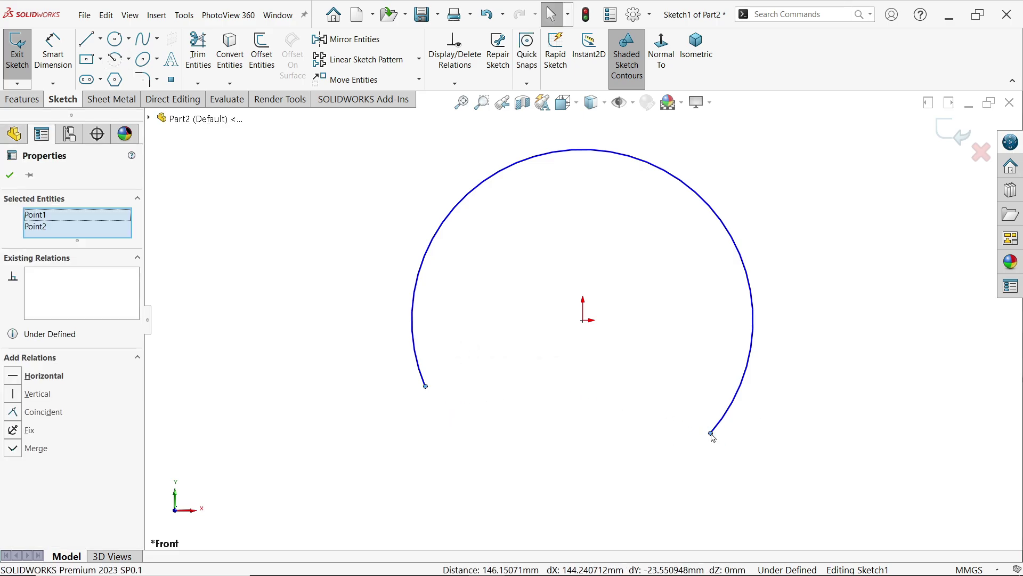
left_click(744, 389)
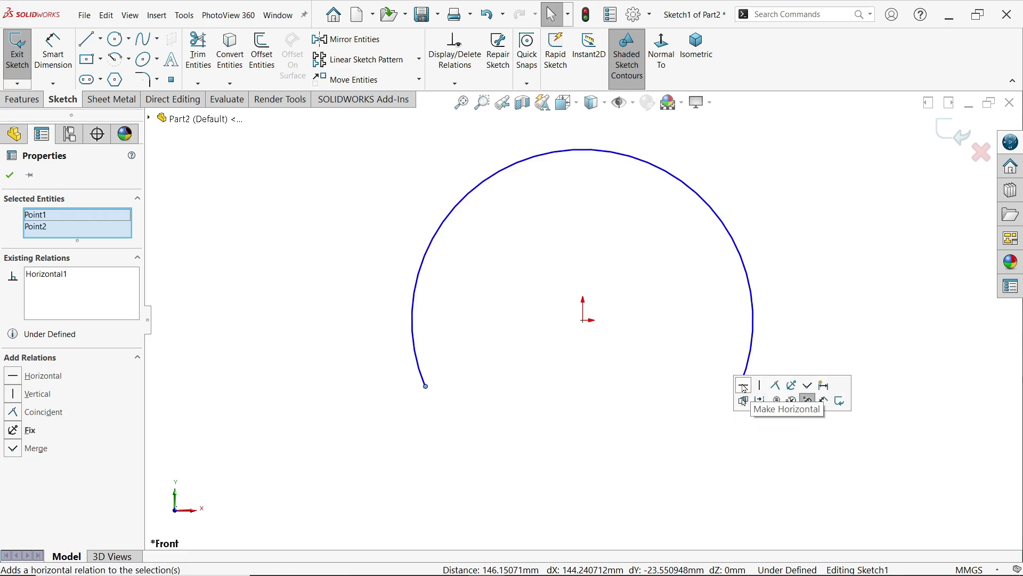
Draw a vertical centreline straight down from the origin
left_click(100, 39)
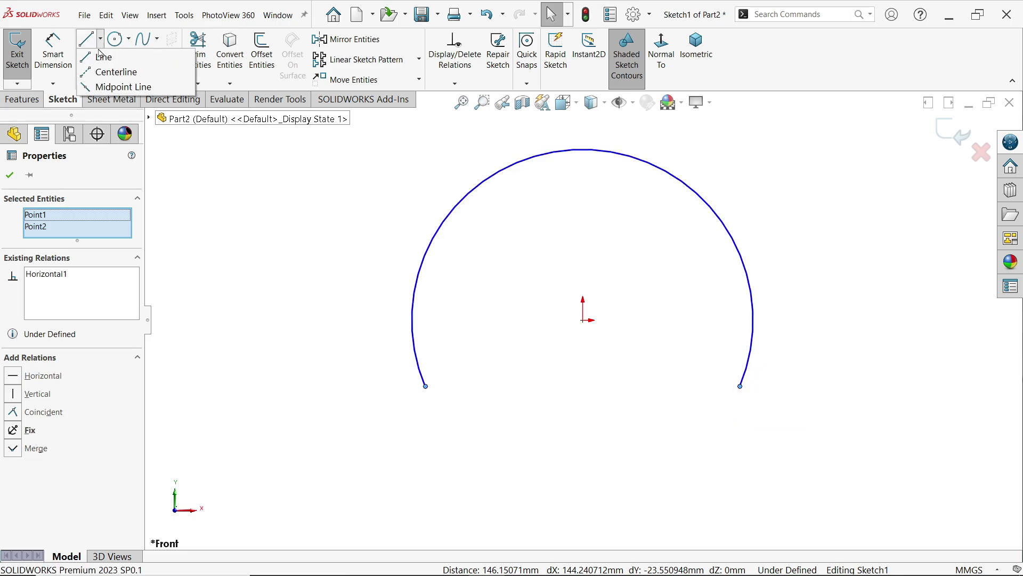
left_click(113, 72)
left_click(583, 321)
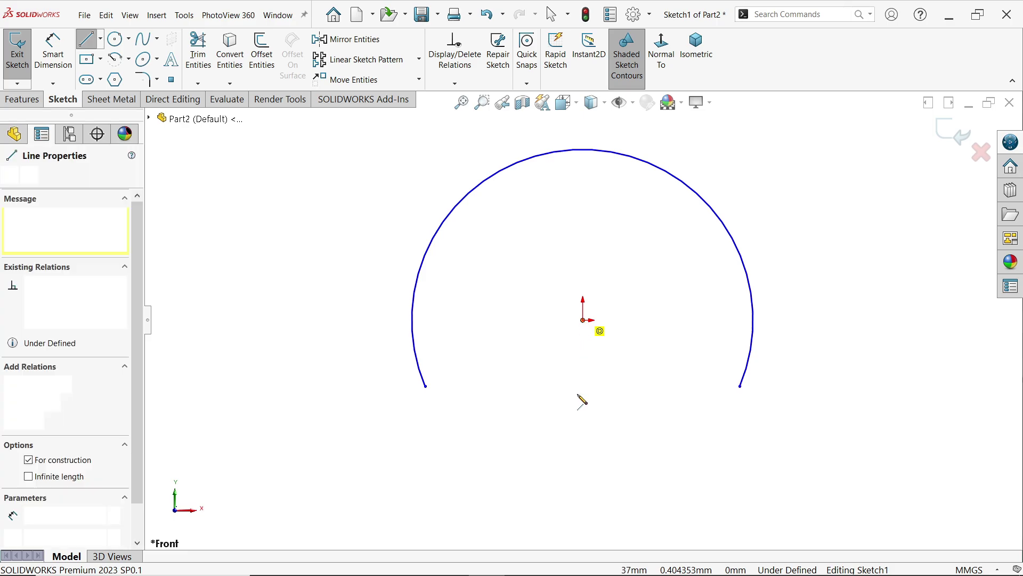
left_click(582, 464)
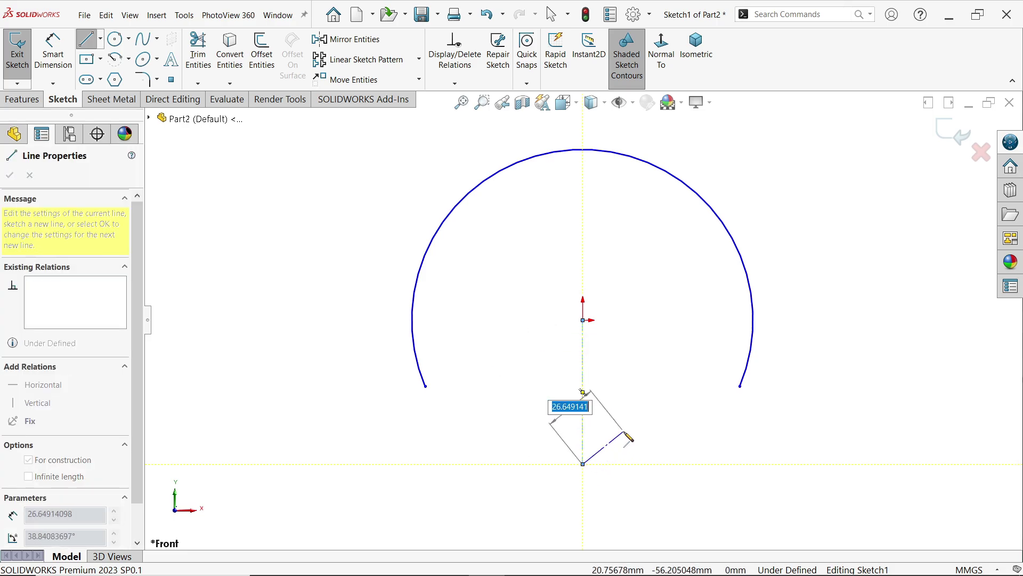
key("Escape")
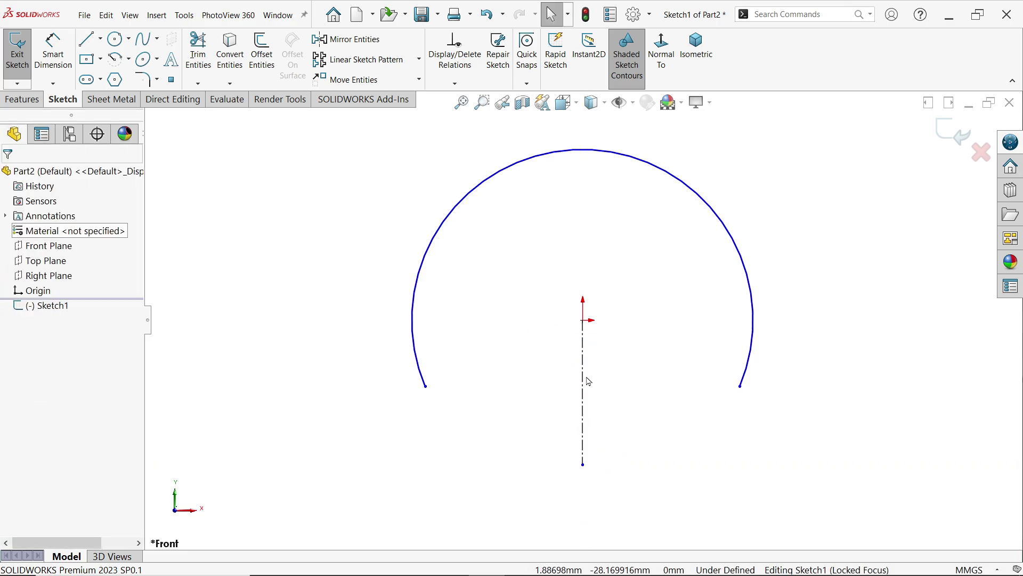
left_click(583, 381)
key("Escape")
scroll(615, 347, "up", 5)
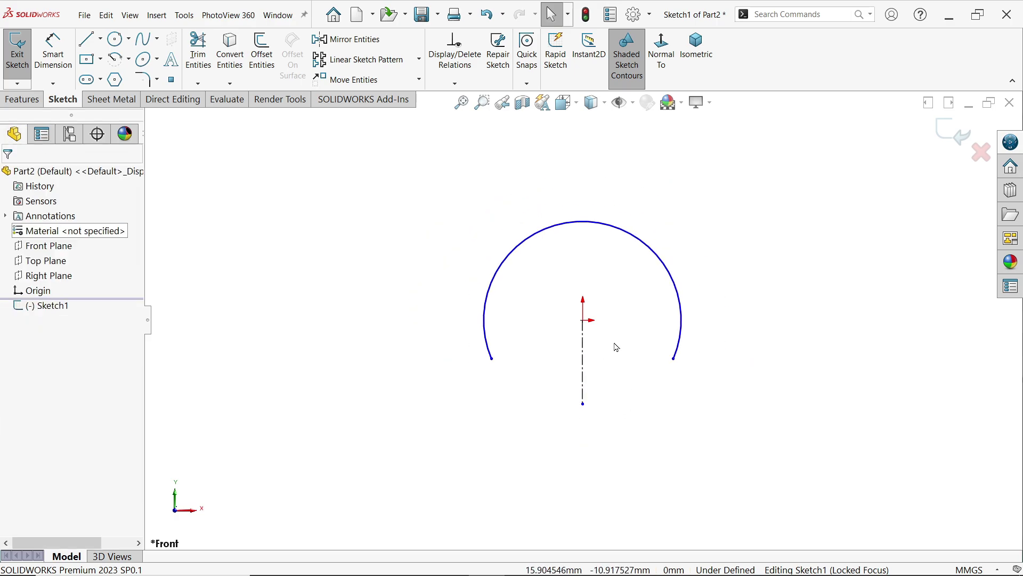
scroll(567, 420, "down", 3)
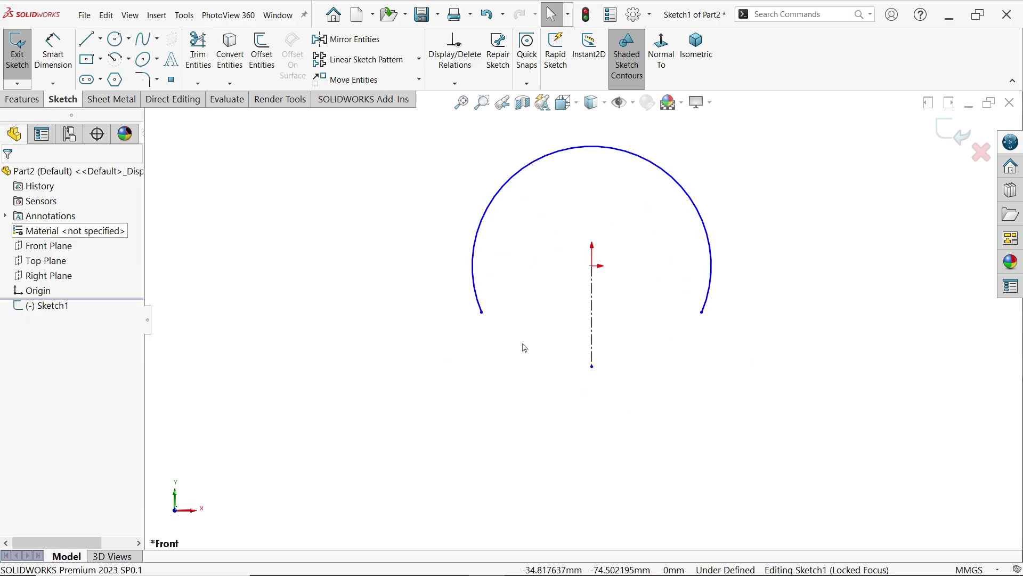
Add a reverse-curving 3-point arc from the big arc's left end
left_click(129, 59)
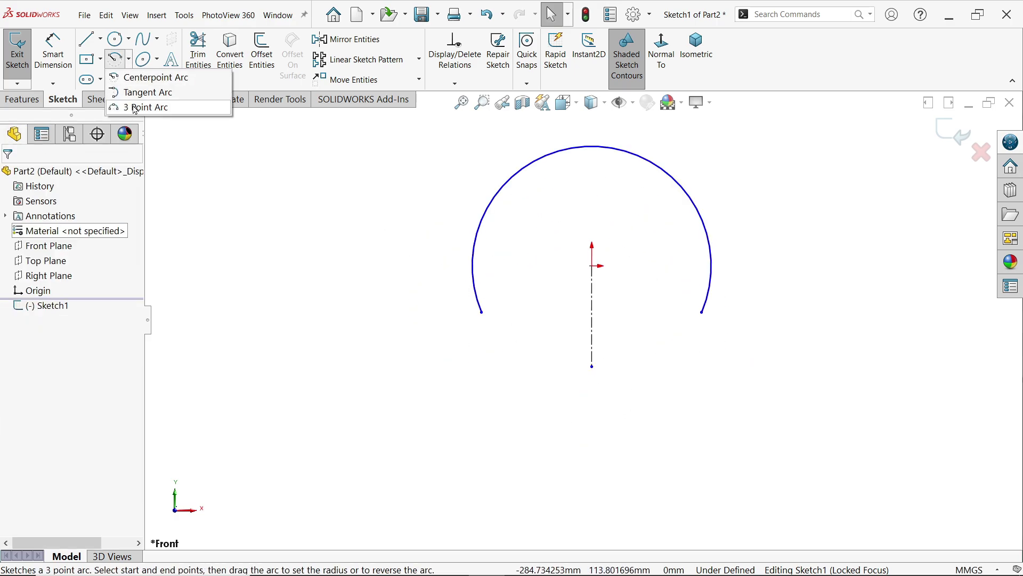
left_click(135, 108)
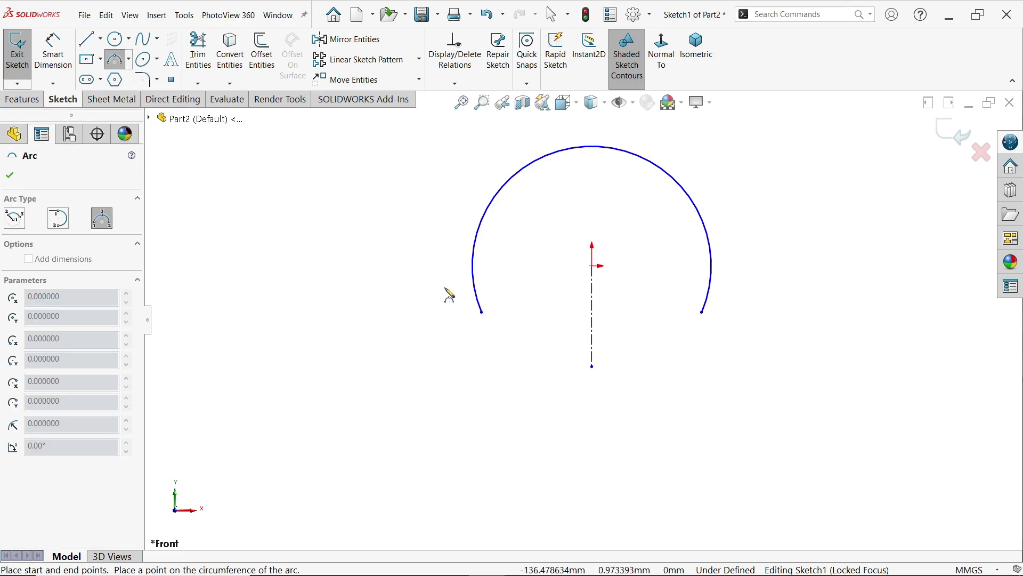
left_click(481, 312)
left_click(482, 403)
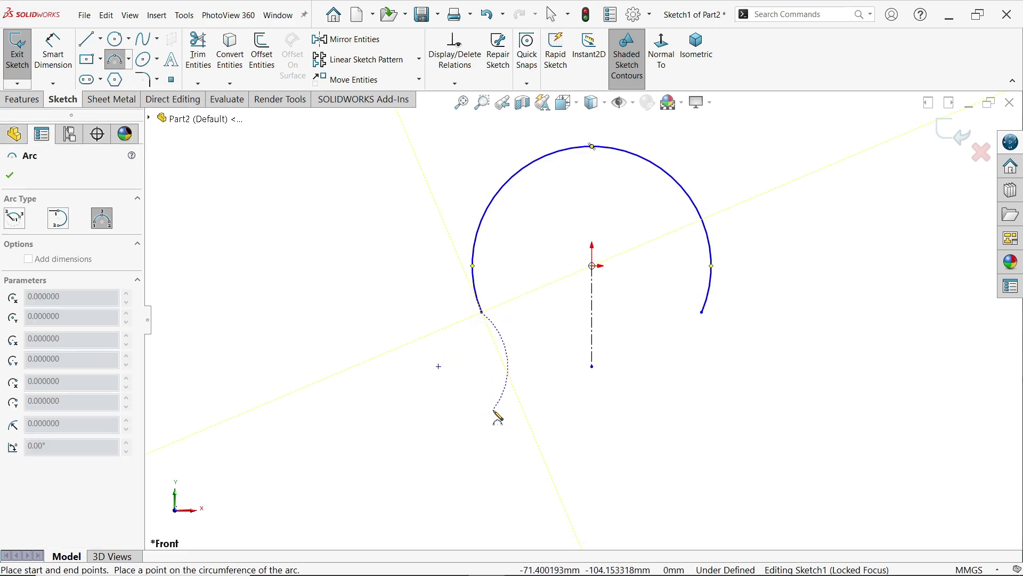
left_click(494, 412)
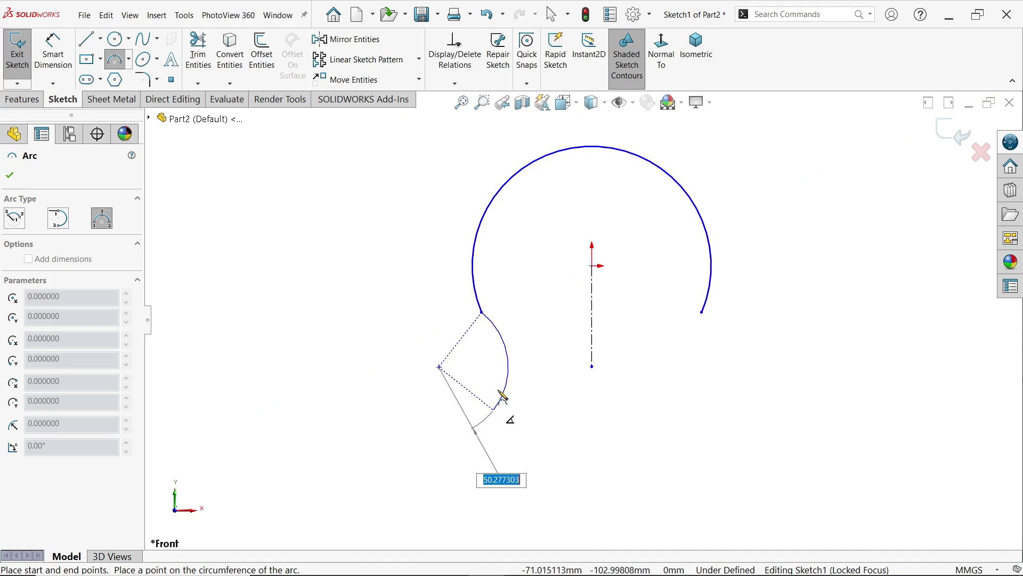
left_click(502, 362)
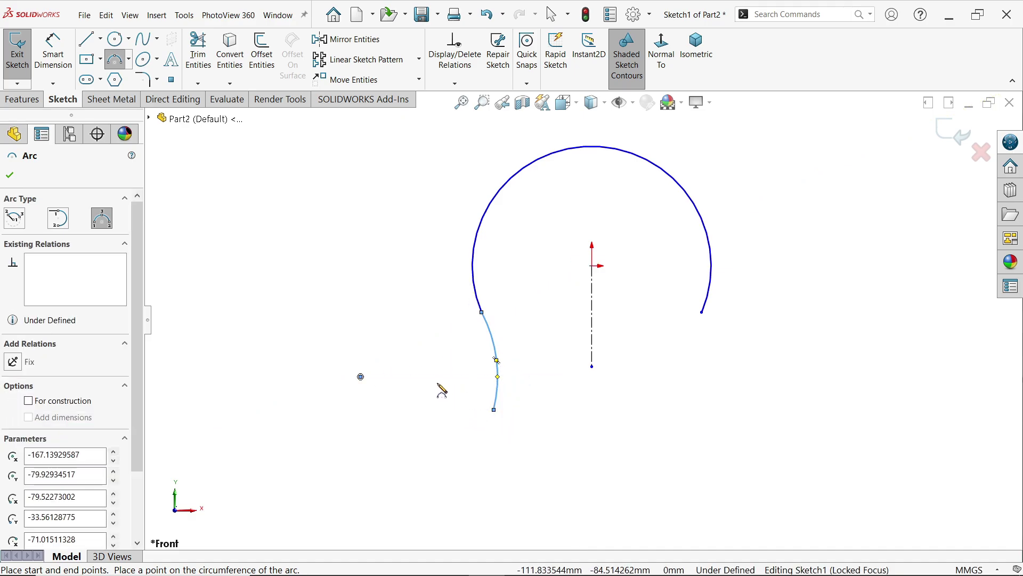
key("Escape")
Draw a vertical line down from the new arc's lower end
left_click(86, 44)
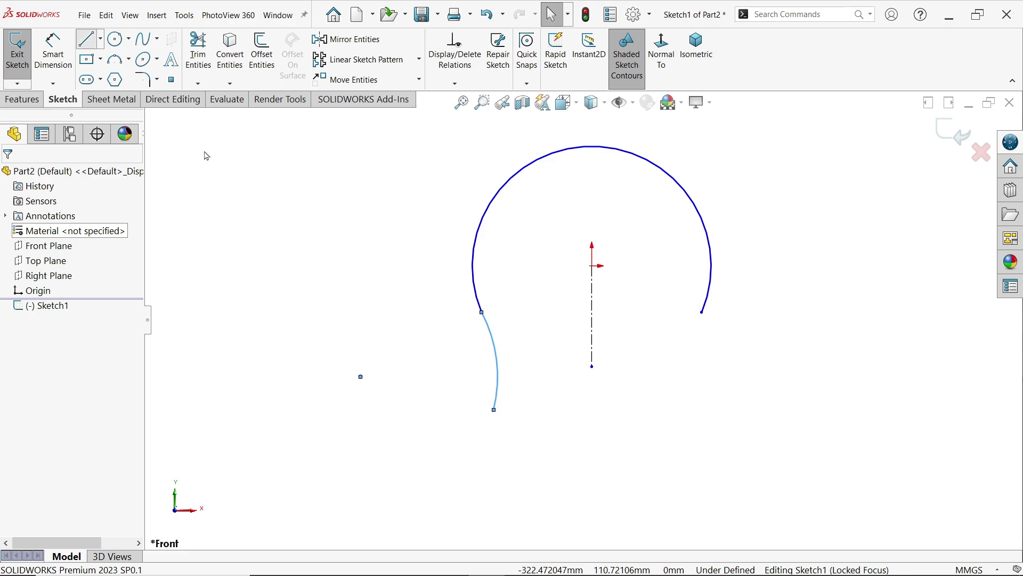
left_click(494, 409)
left_click(494, 517)
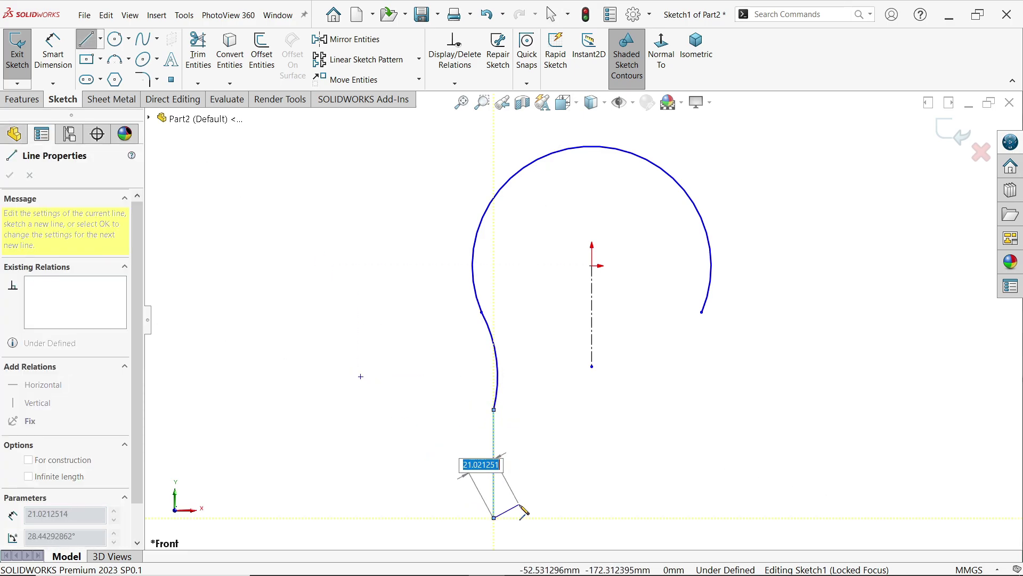
key("Escape")
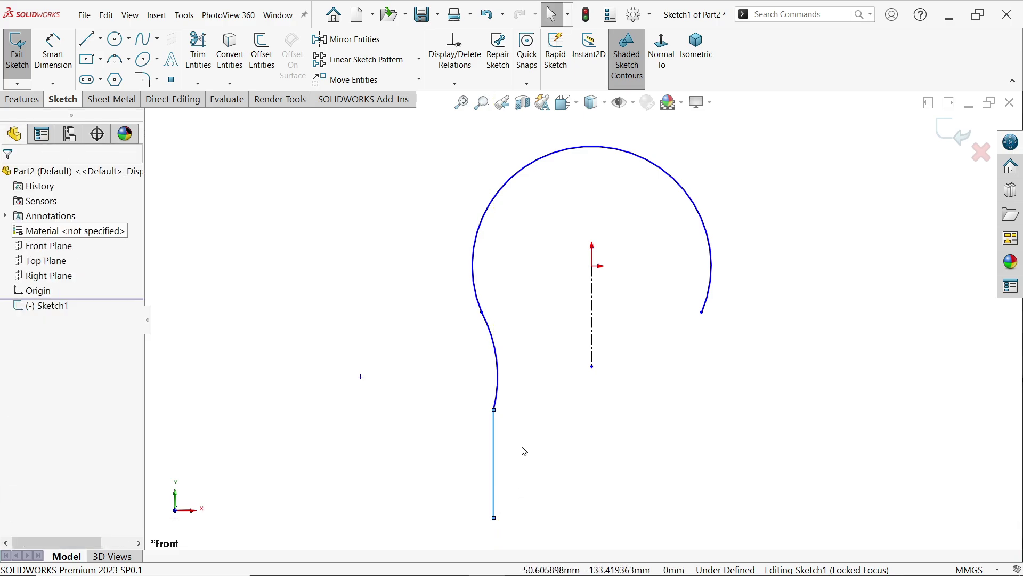
scroll(523, 450, "up", 3)
scroll(573, 395, "down", 2)
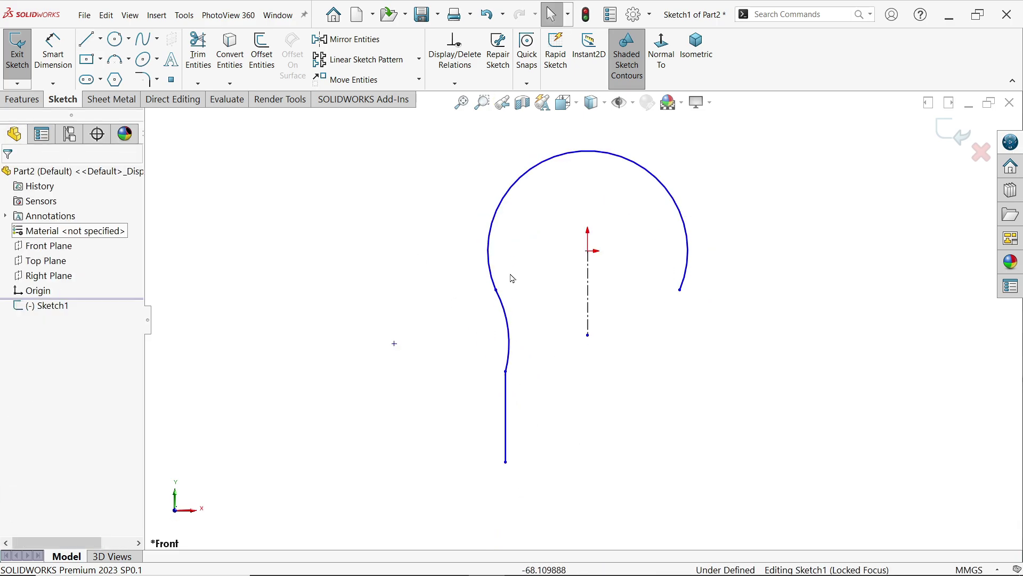
Make the two arcs tangent and dimension both to radius 30
left_click(496, 290)
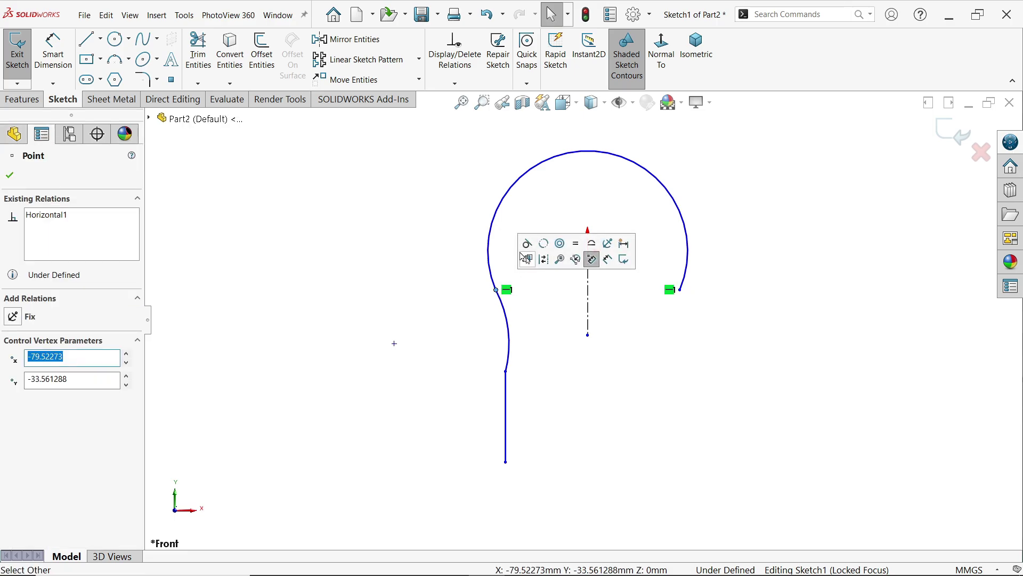
left_click(531, 246)
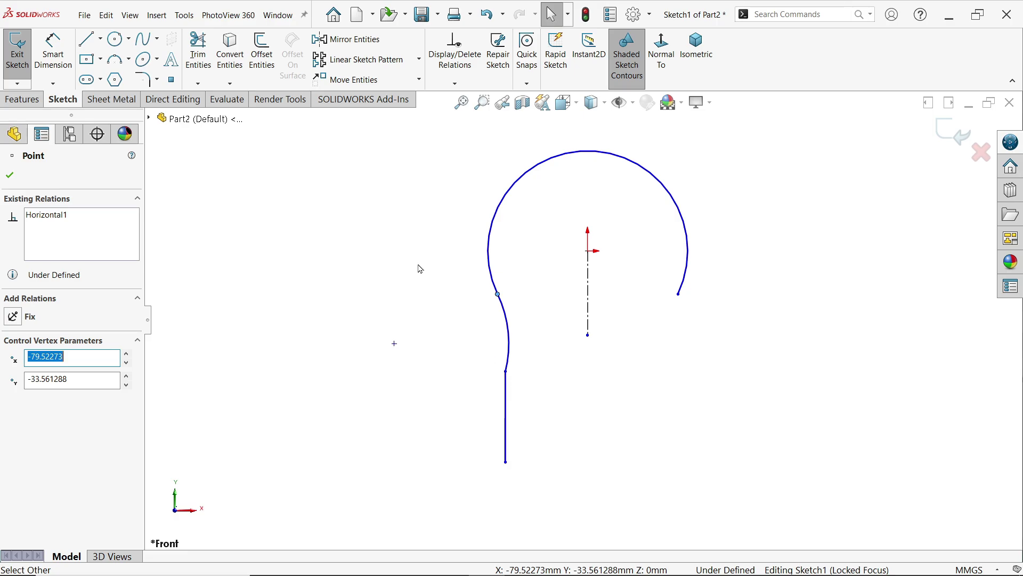
left_click(56, 63)
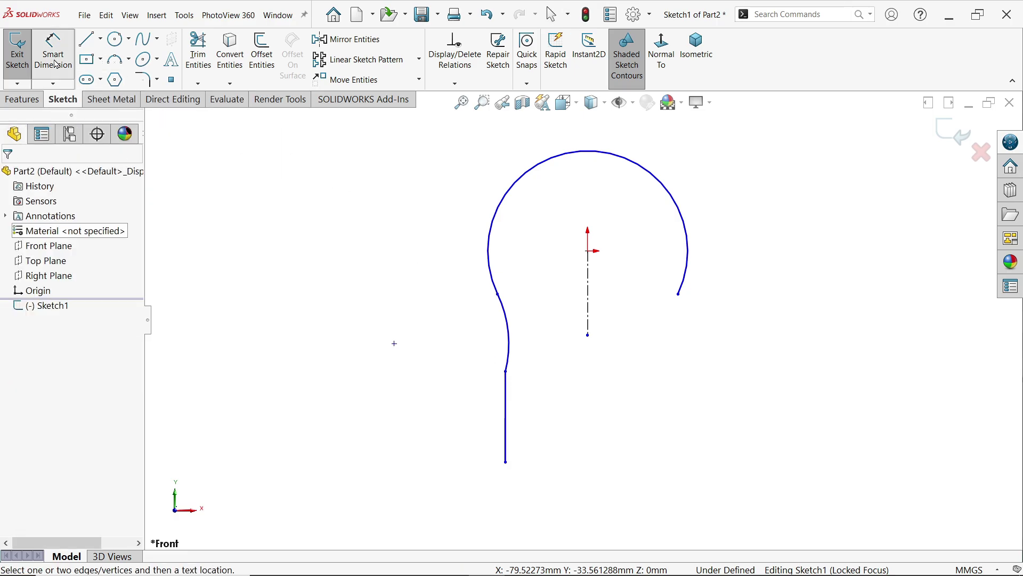
left_click(500, 203)
left_click(477, 186)
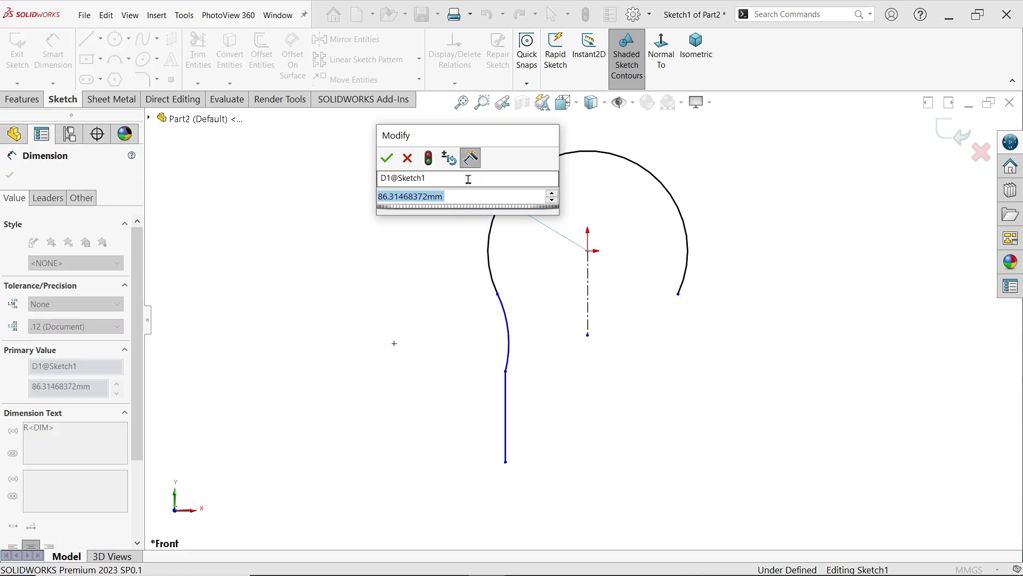
type("30")
left_click(386, 158)
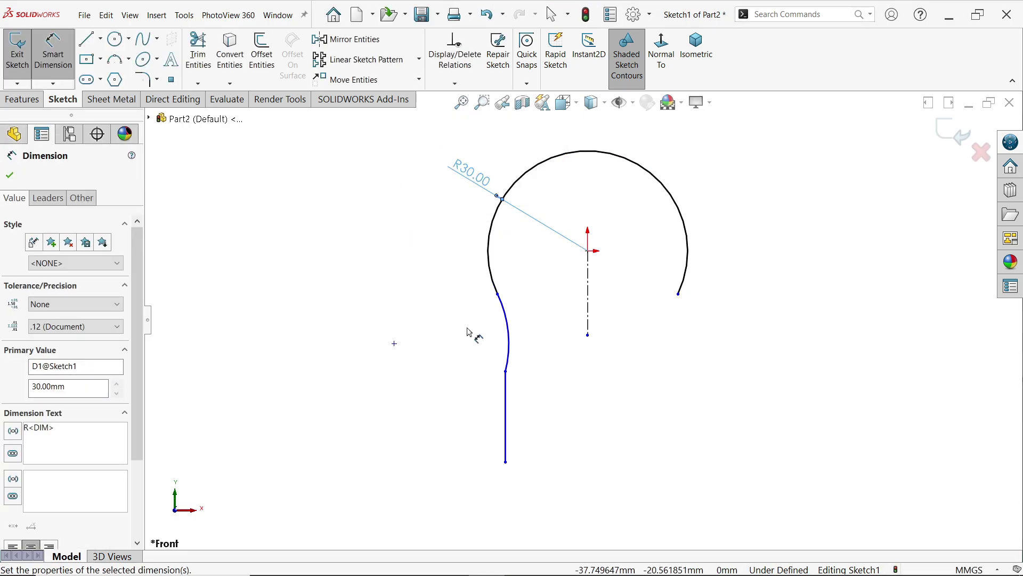
left_click(507, 343)
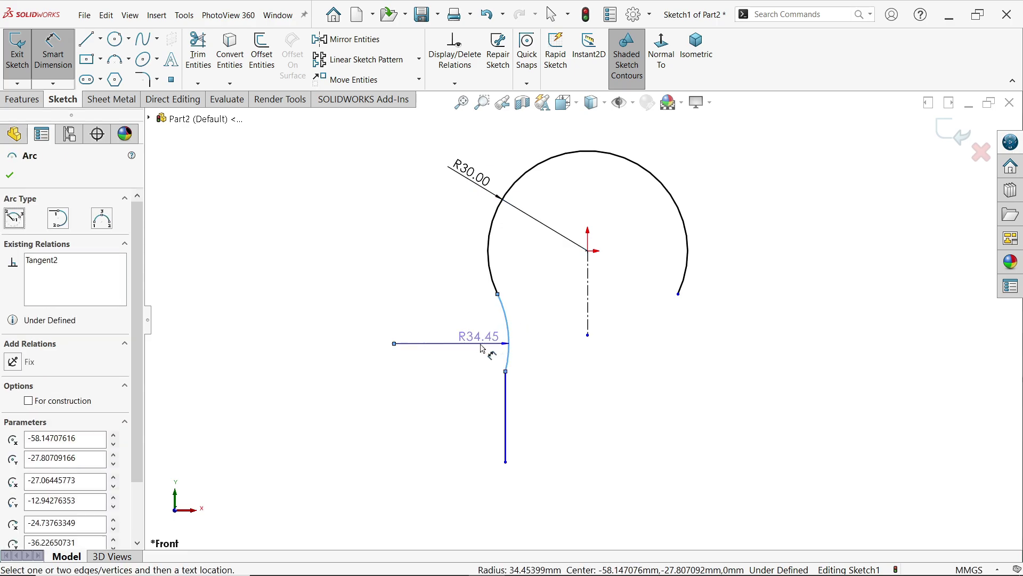
left_click(482, 349)
type("30.00mm")
left_click(397, 322)
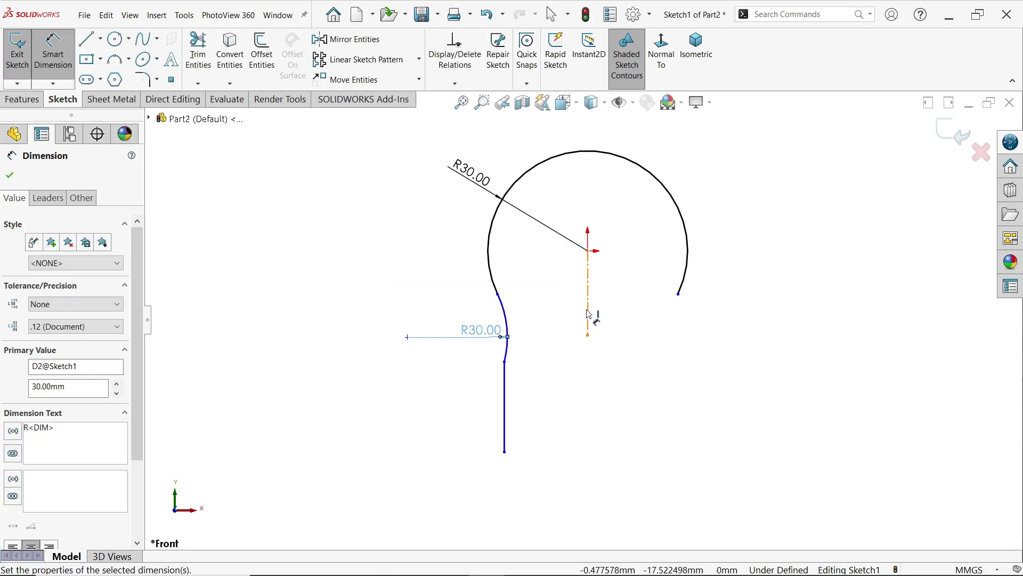
Set the left leg 17.5 mm from the centreline and make the lower arc tangent to it
left_click(528, 395)
left_click(505, 395)
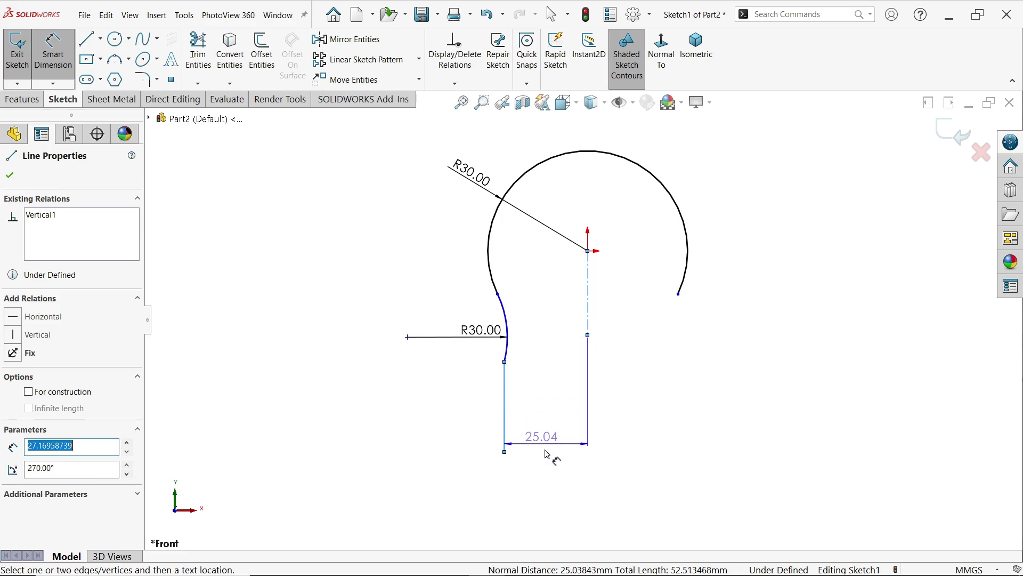
left_click(541, 481)
type("17.5")
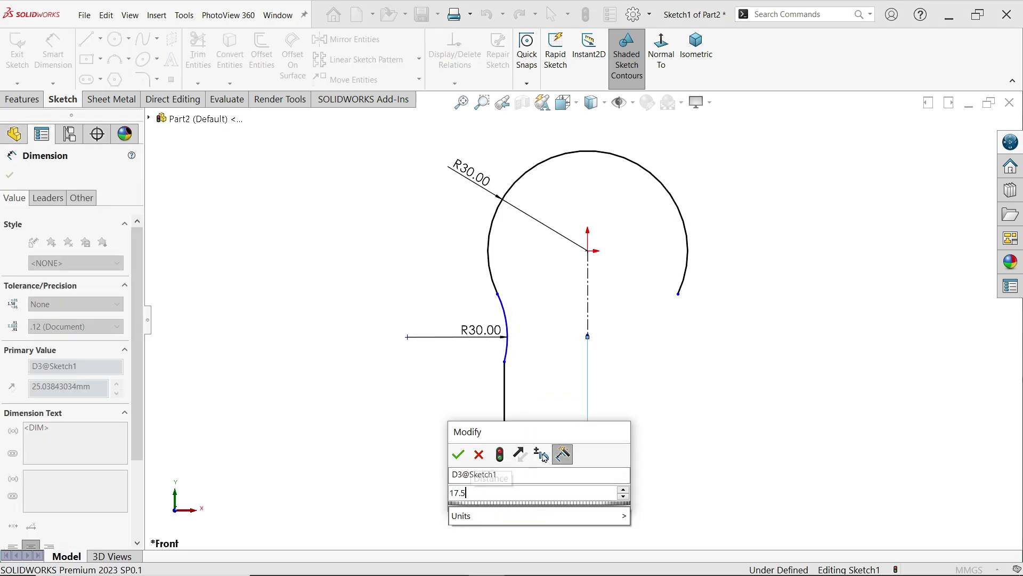
key("Return")
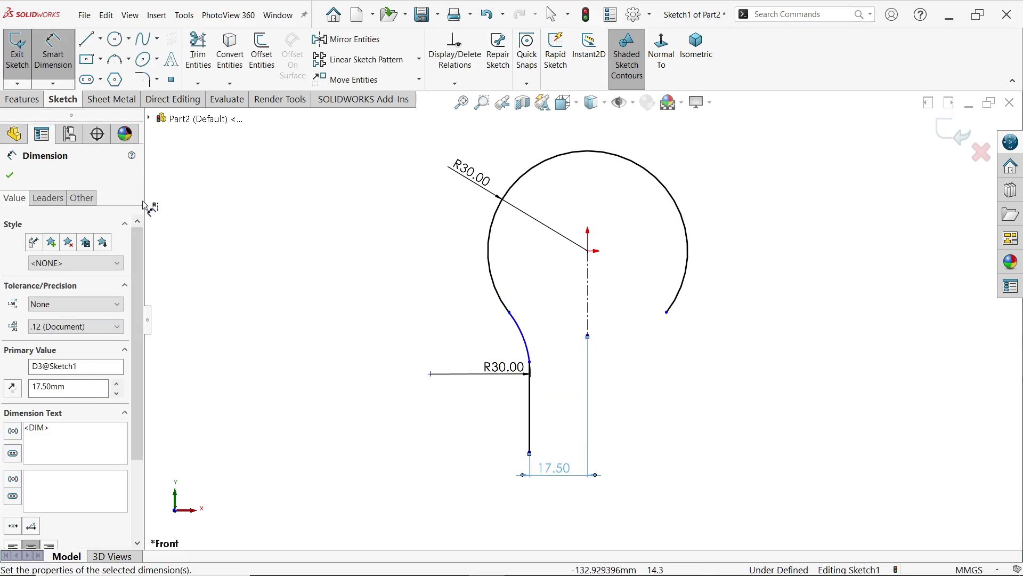
left_click(10, 175)
scroll(549, 402, "down", 2)
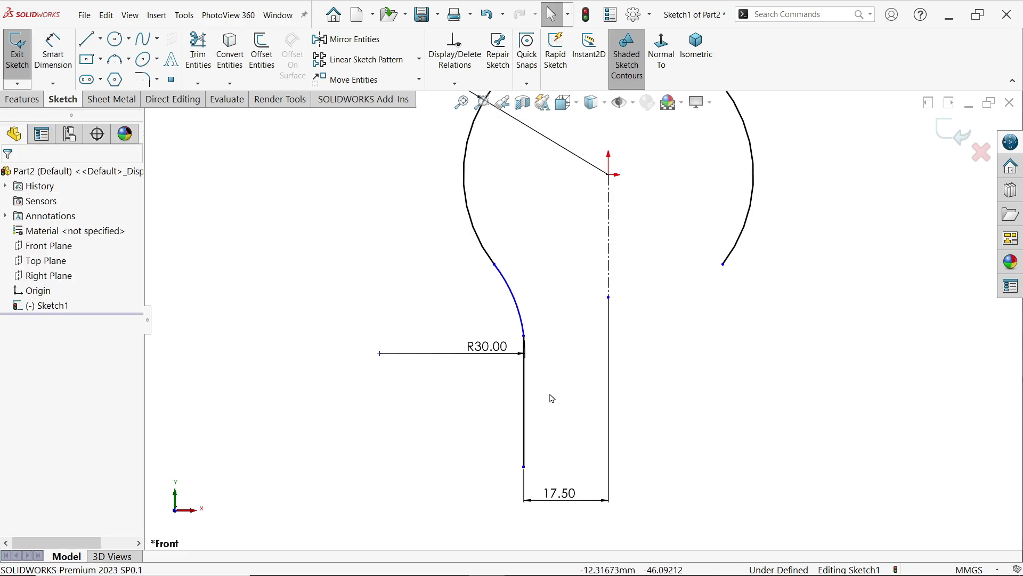
scroll(523, 365, "down", 3)
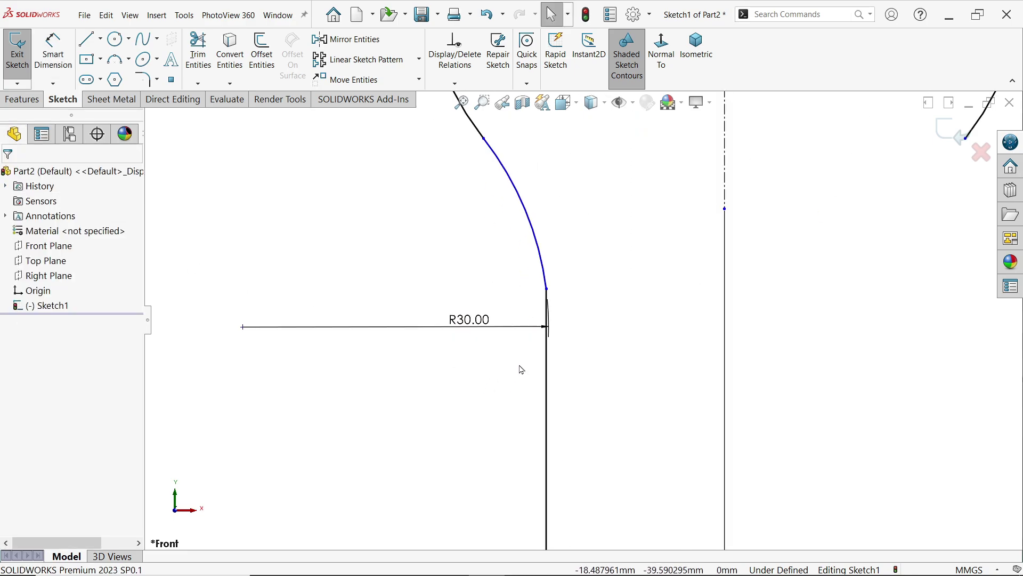
left_click_drag(477, 324, 427, 230)
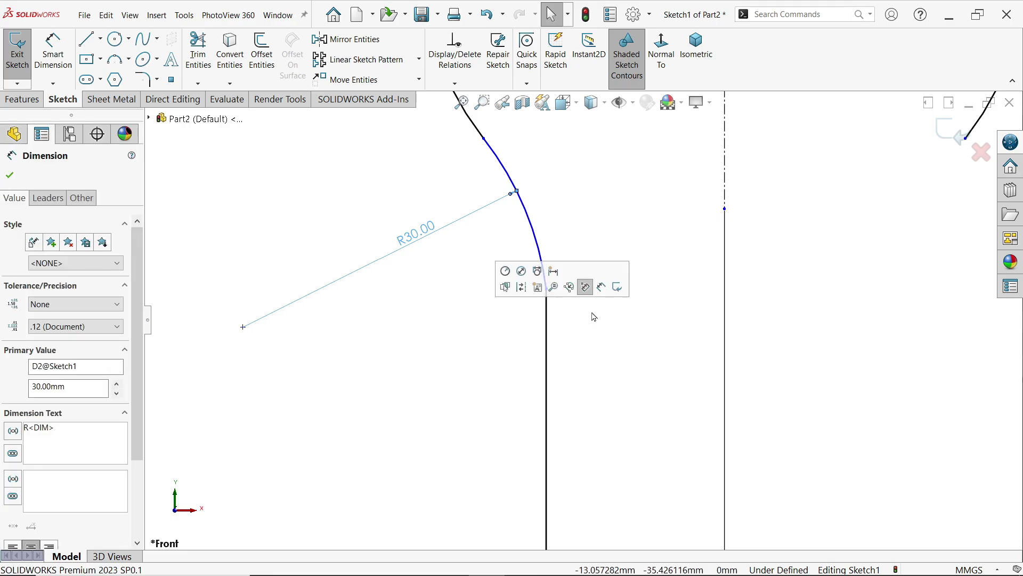
left_click(553, 297)
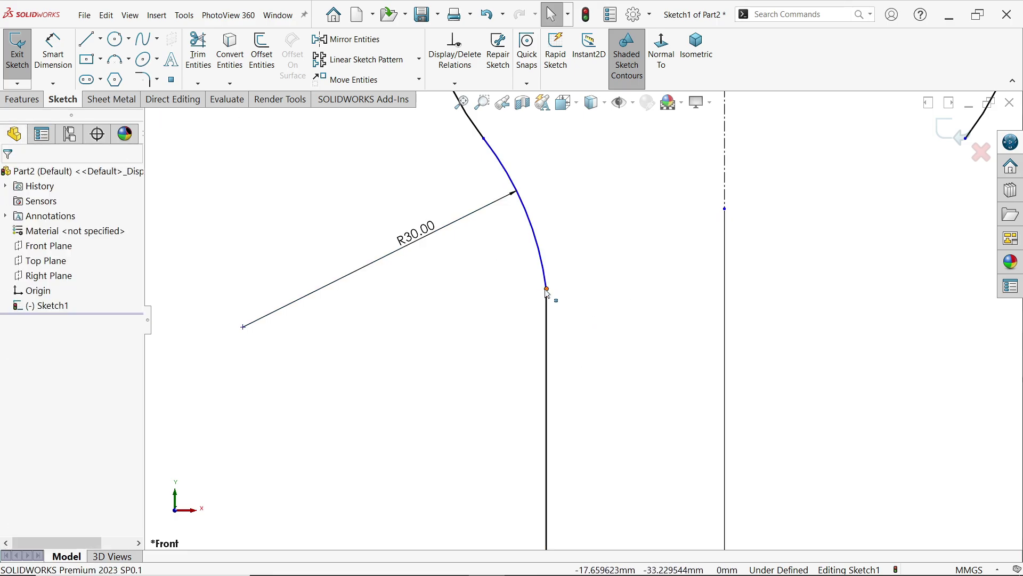
left_click(547, 289)
left_click(576, 243)
scroll(601, 349, "up", 3)
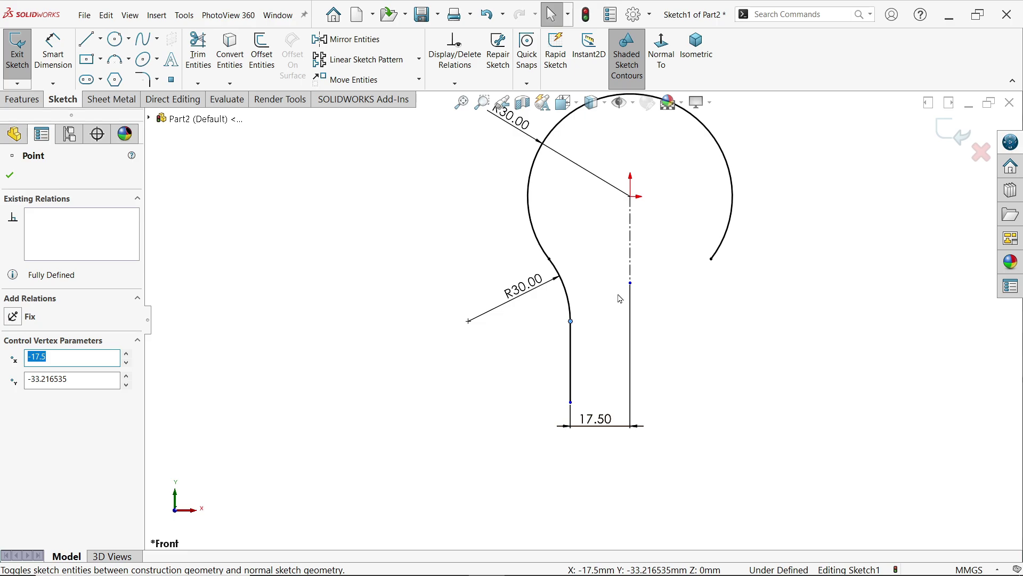
Mirror the lower arc Arc2 and leg Line2 about centreline Line1
left_click(356, 42)
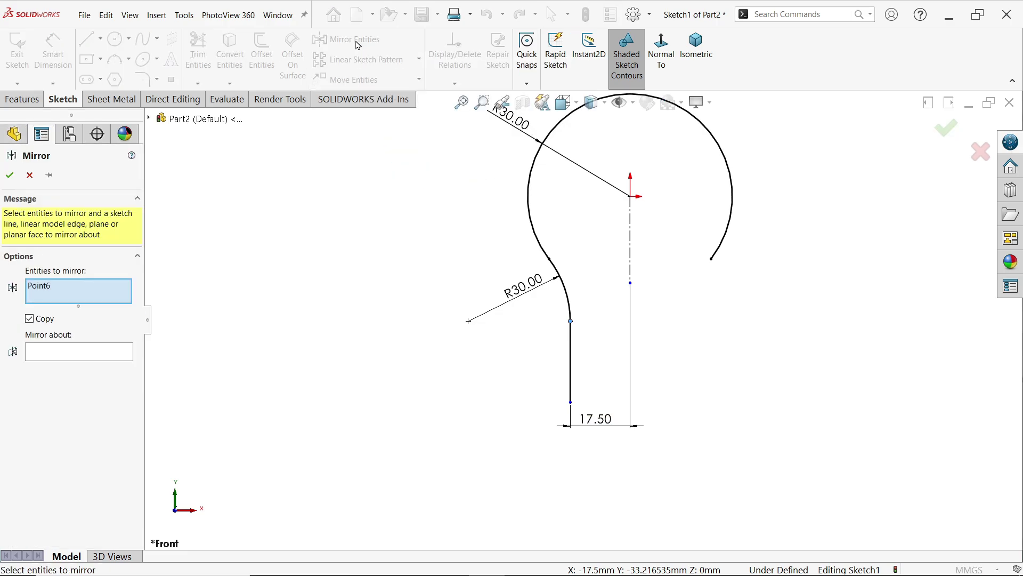
right_click(66, 295)
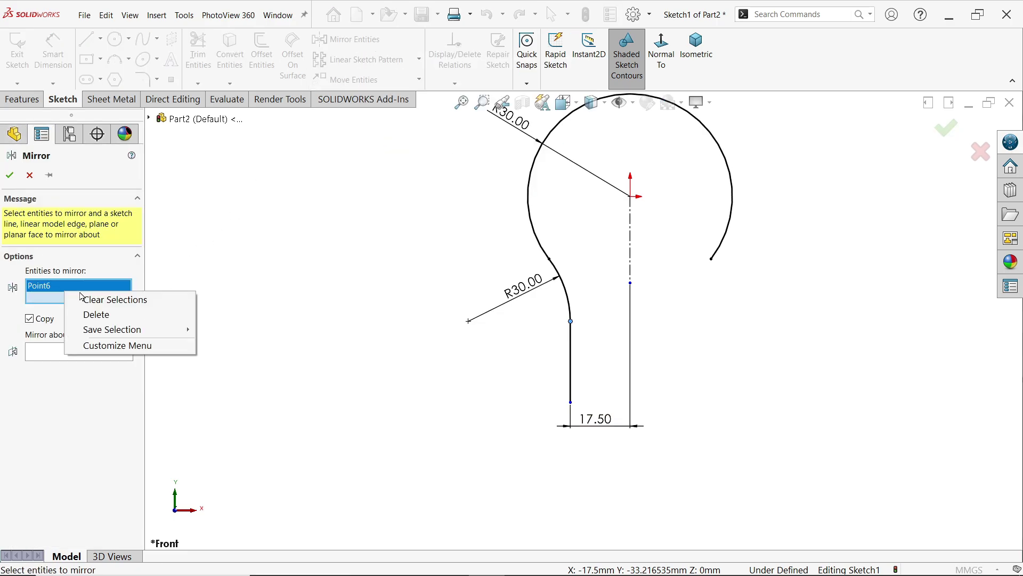
left_click(96, 297)
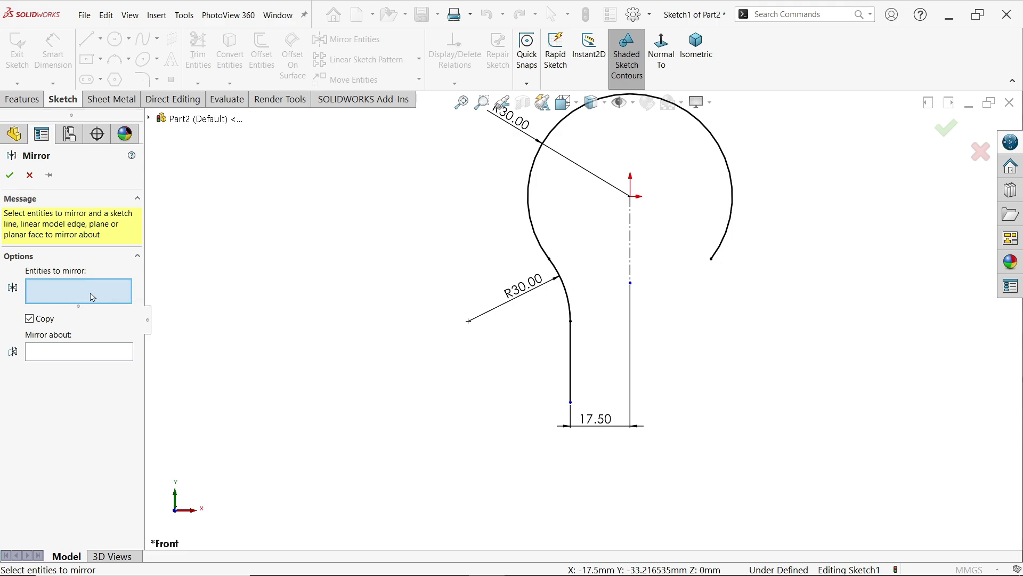
left_click(565, 305)
left_click(571, 349)
left_click(70, 368)
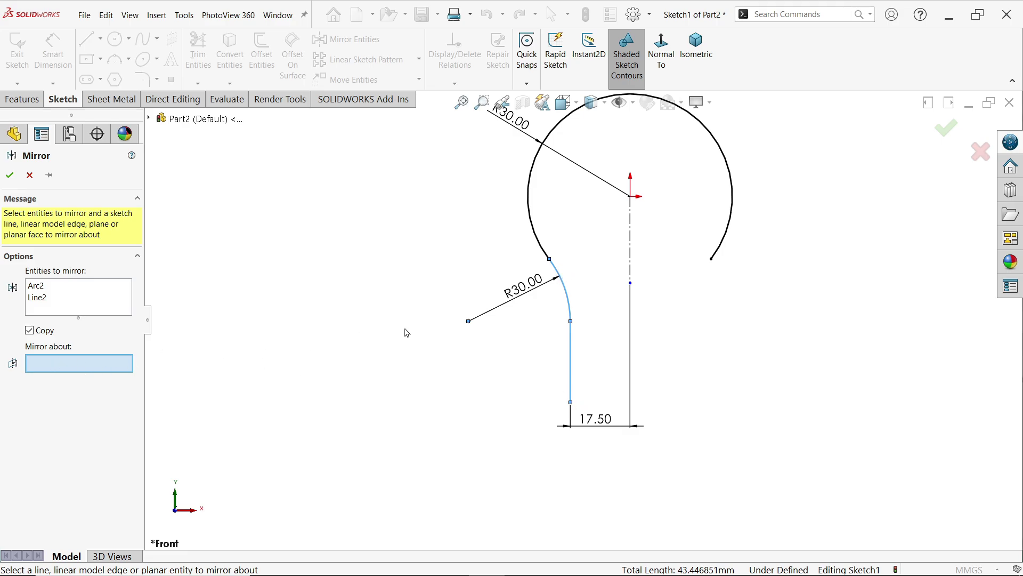
left_click(631, 248)
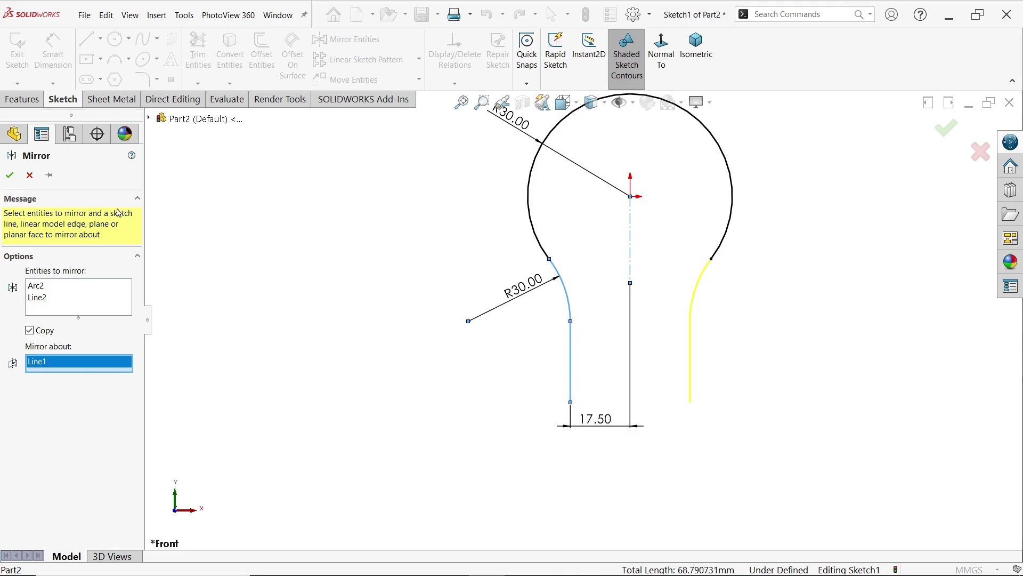
left_click(10, 176)
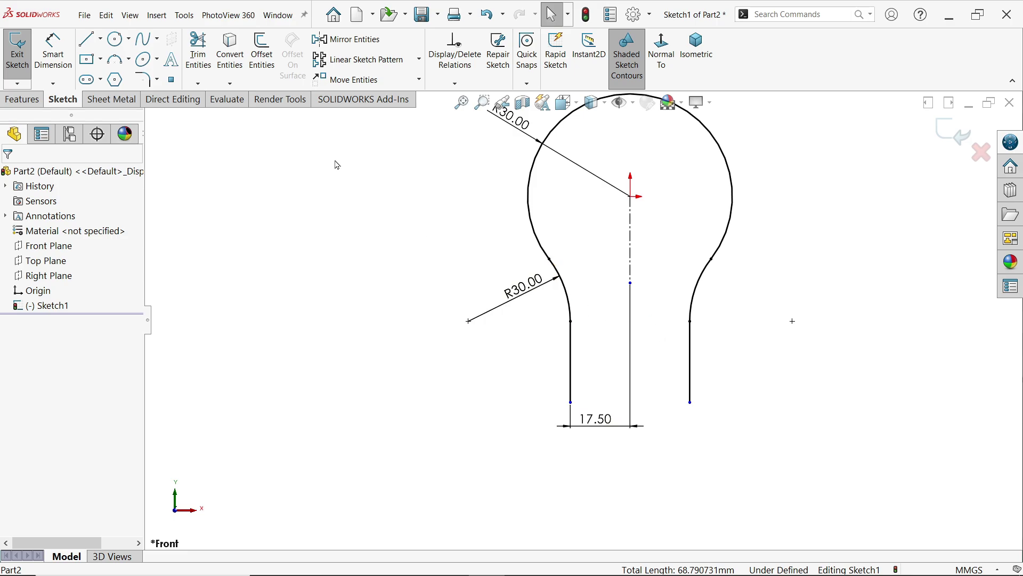
Dimension the left leg's bottom end 70 mm below the origin and exit the sketch
left_click(53, 47)
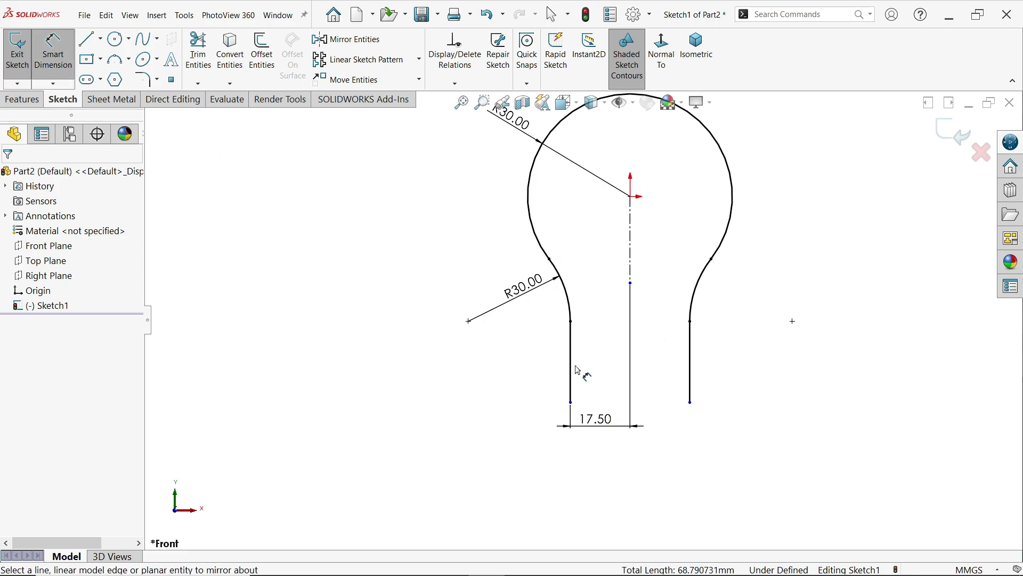
left_click(571, 402)
left_click(631, 197)
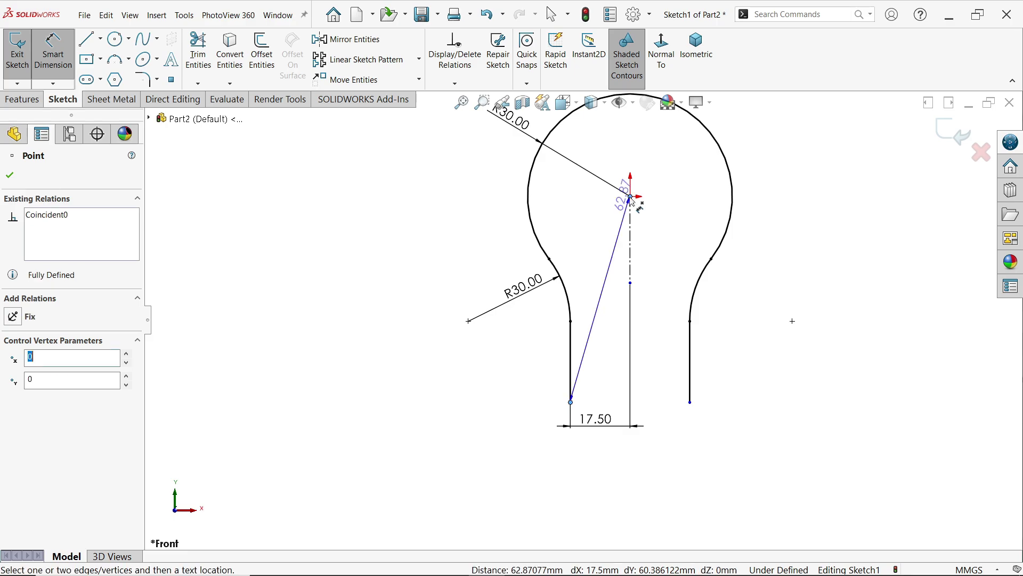
left_click(421, 309)
type("70")
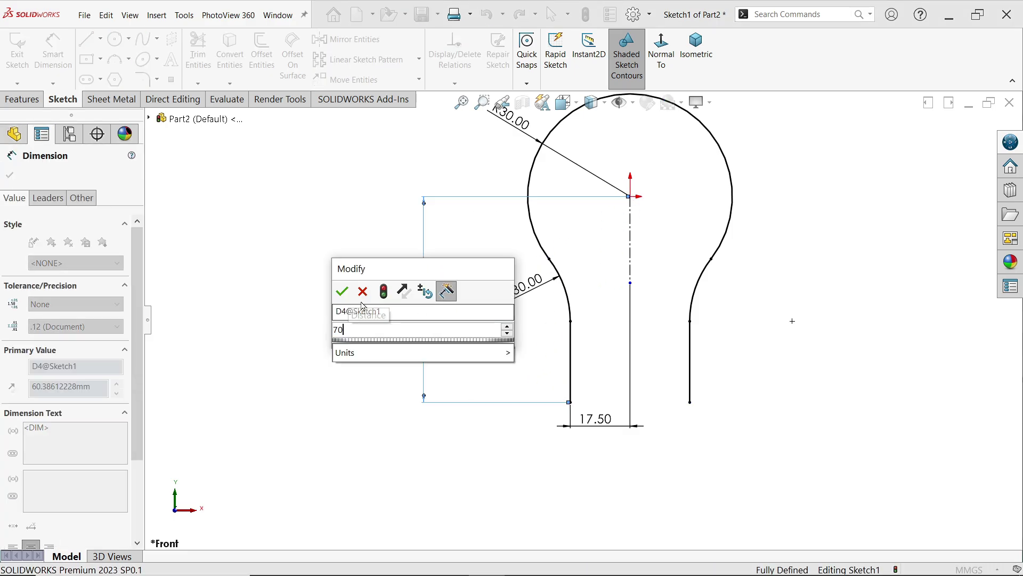
left_click(341, 291)
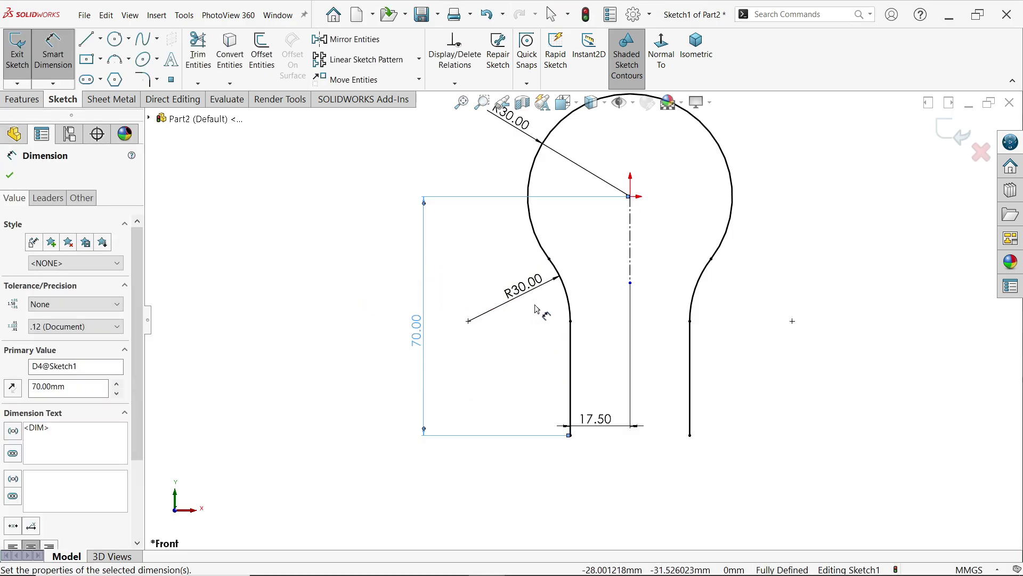
left_click(952, 132)
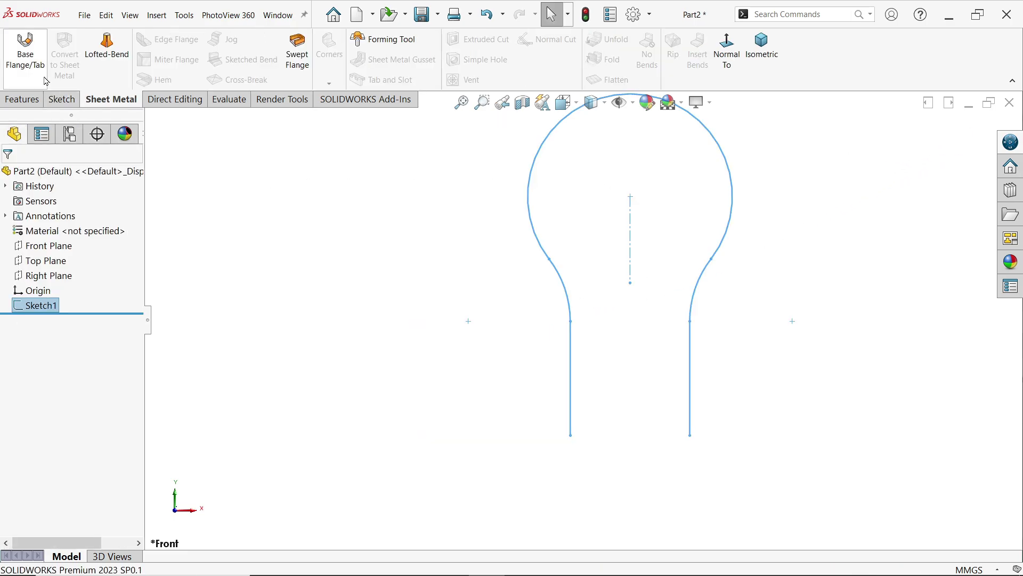
Start a Base Flange with a Mid Plane depth of 45 mm
left_click(28, 59)
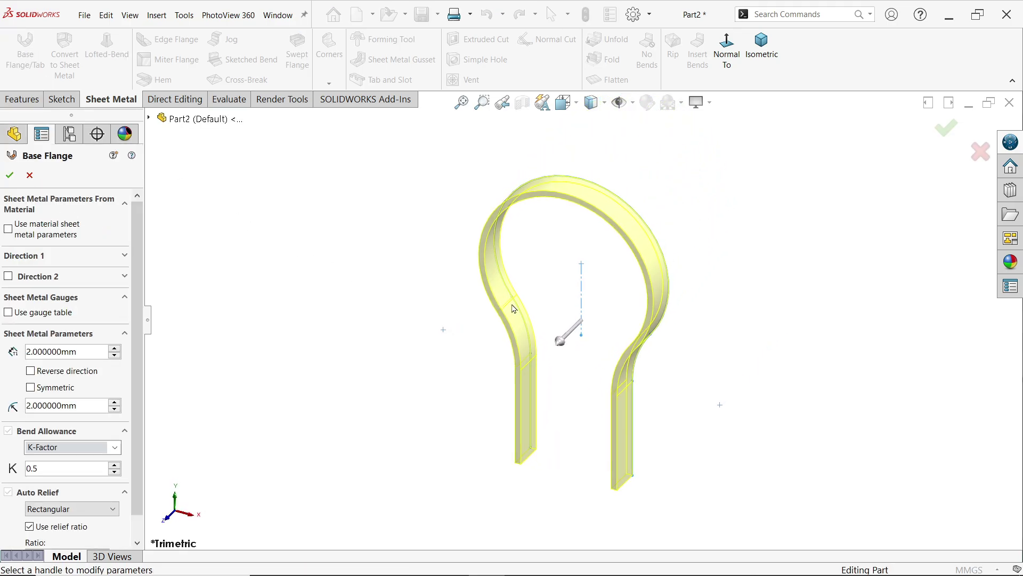
scroll(668, 419, "down", 1)
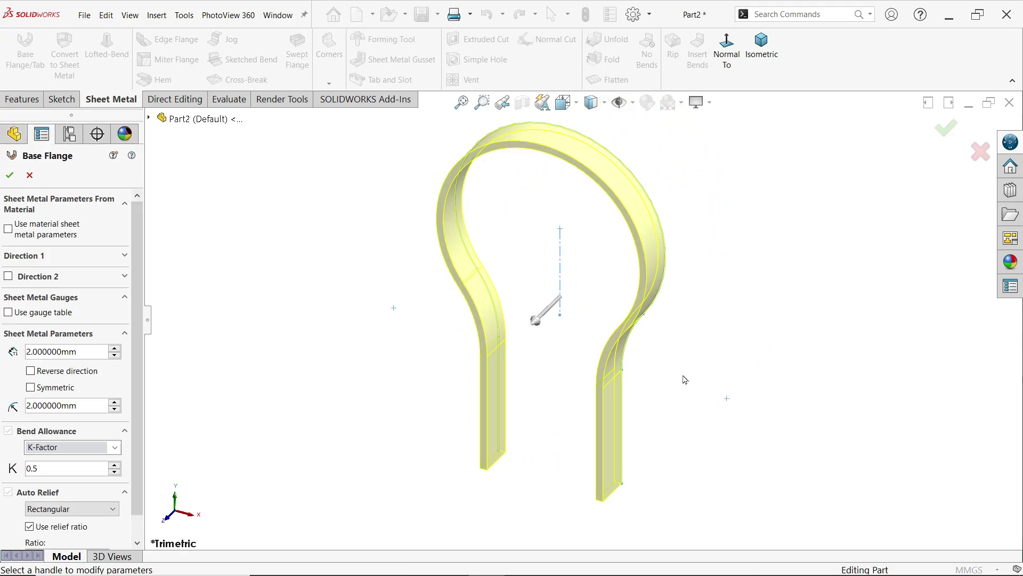
left_click(726, 48)
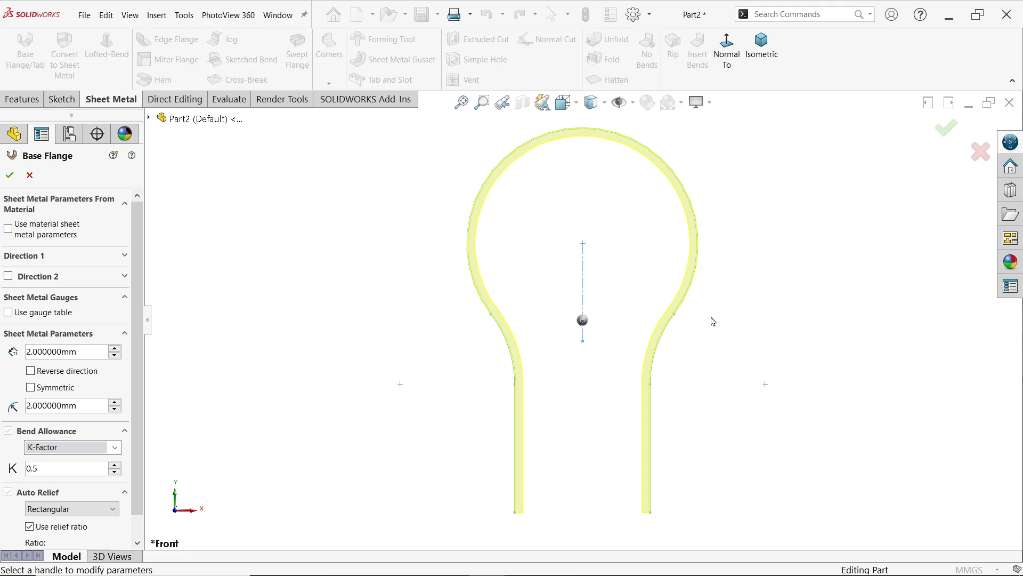
scroll(640, 480, "down", 6)
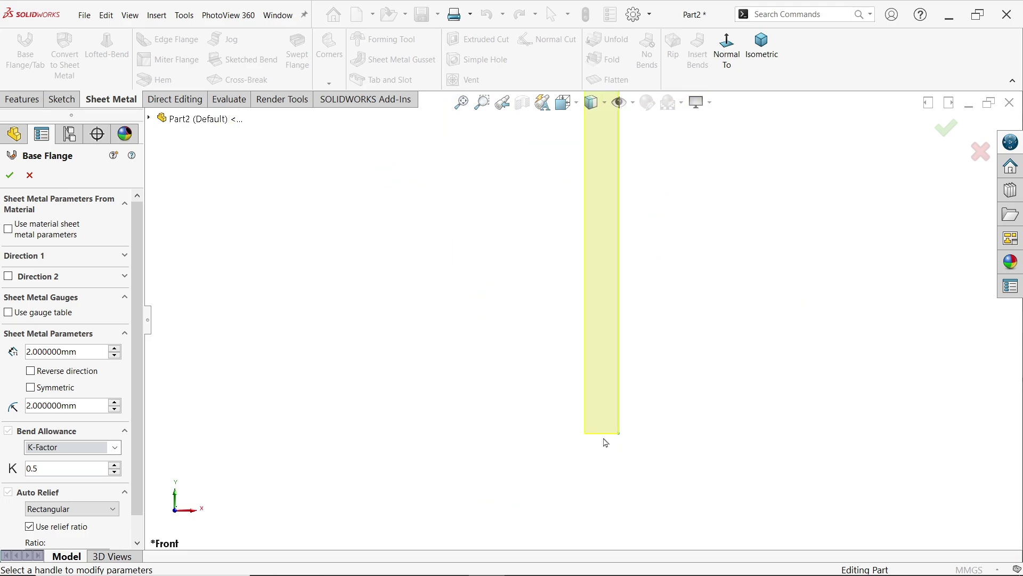
left_click(97, 257)
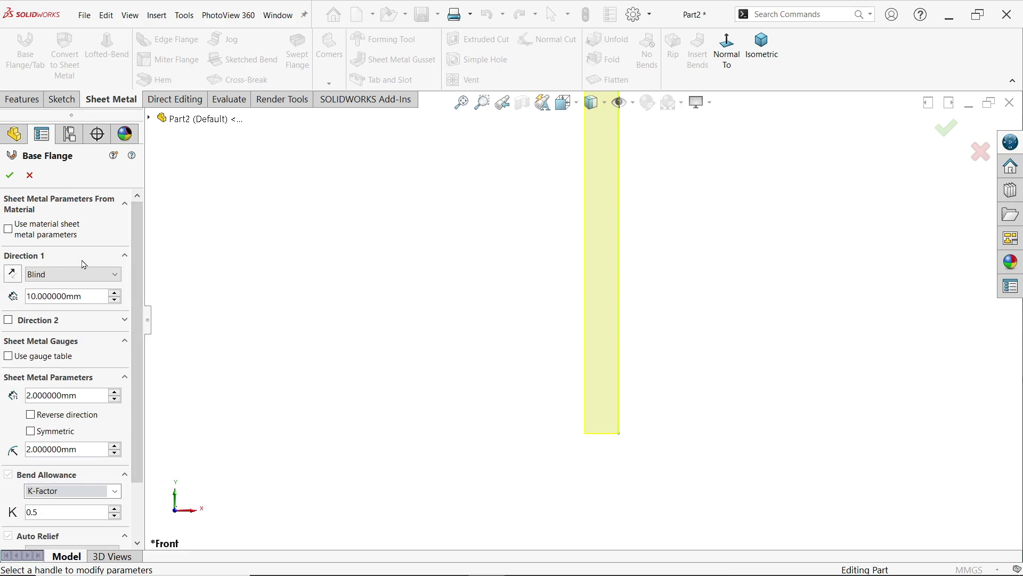
left_click(61, 280)
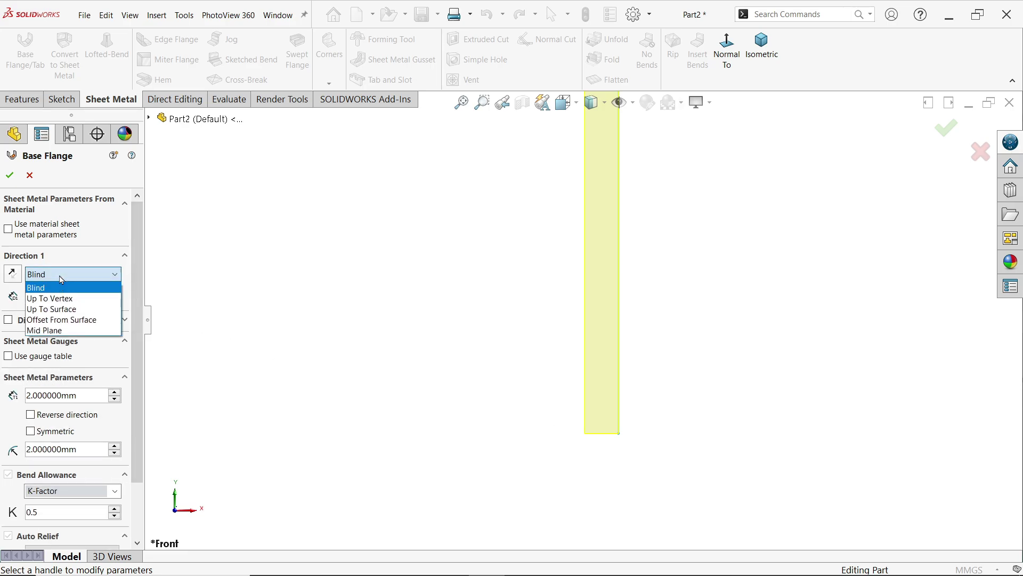
left_click(51, 330)
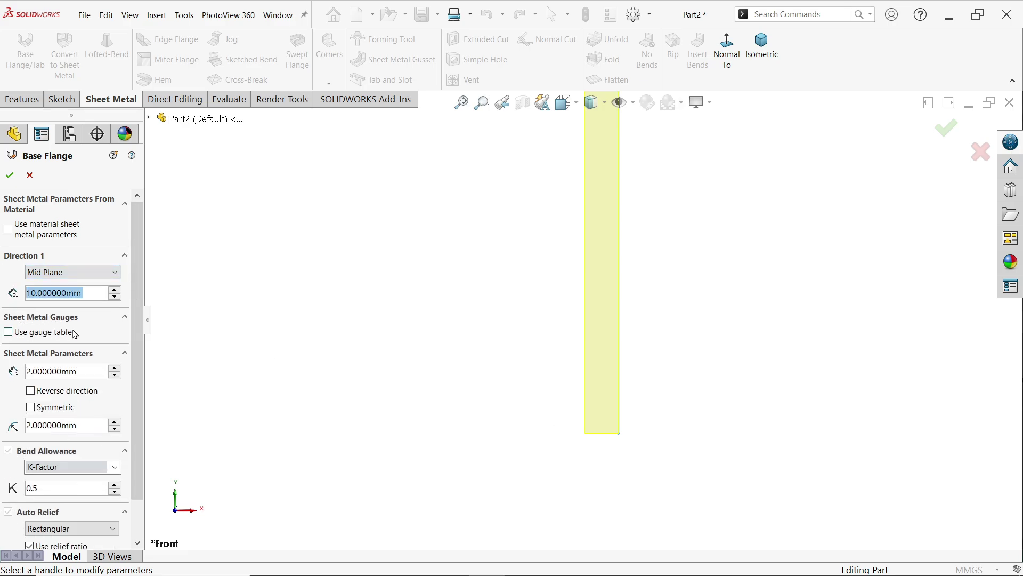
left_click(762, 47)
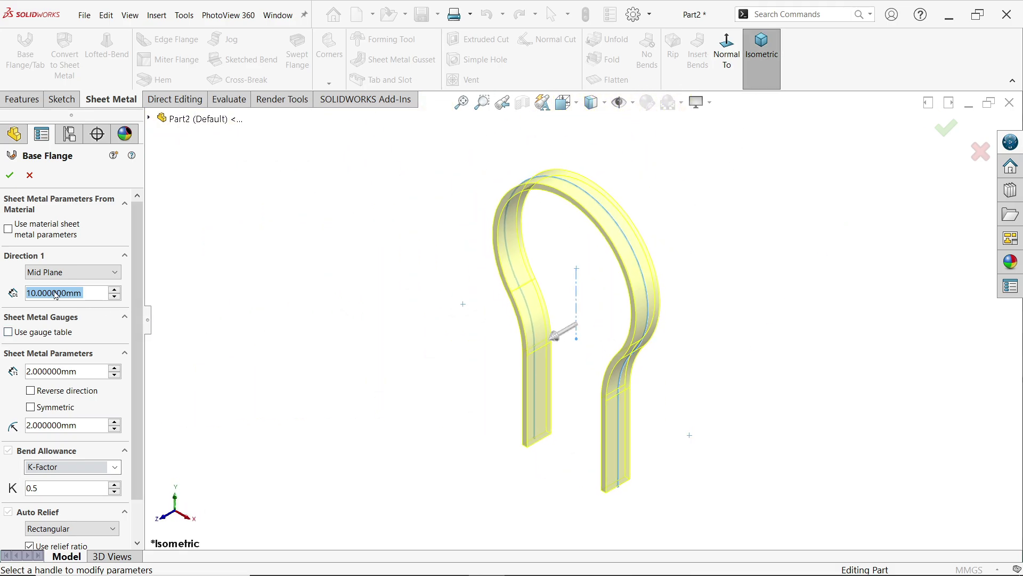
type("45")
key("Return")
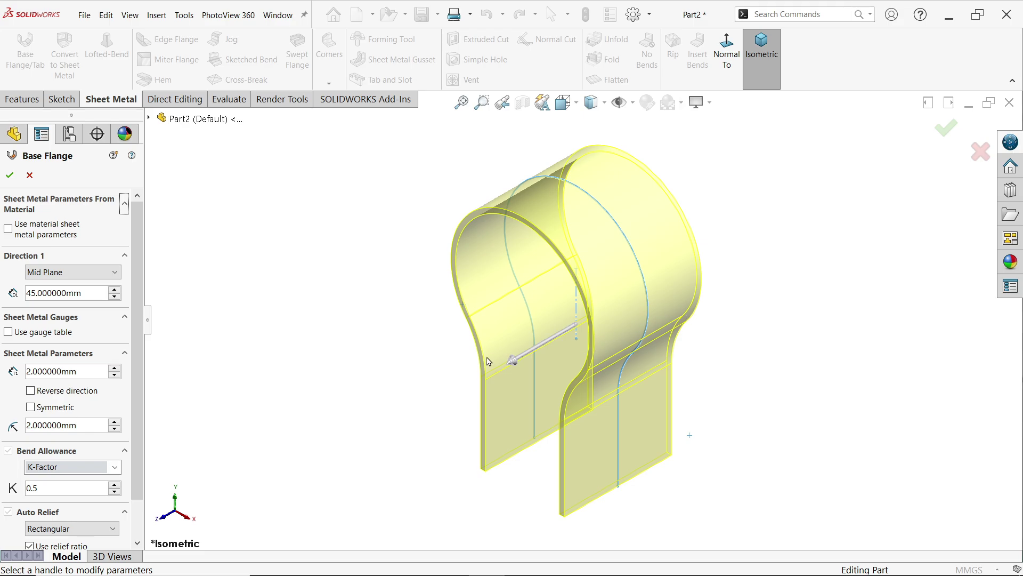
Give the flange 2 mm thickness in the reversed direction and accept it
left_click(84, 372)
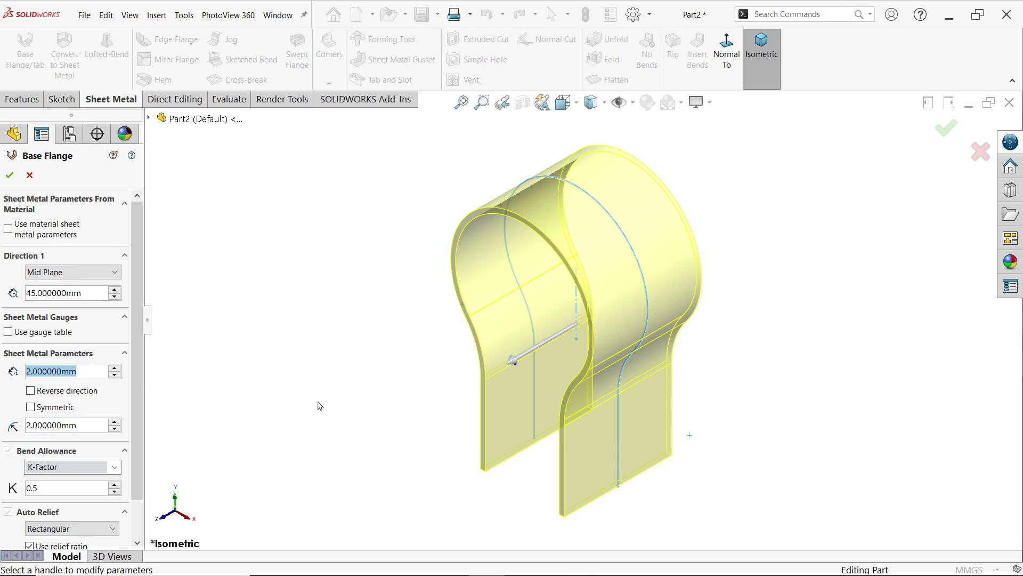
middle_click_drag(707, 374, 782, 264)
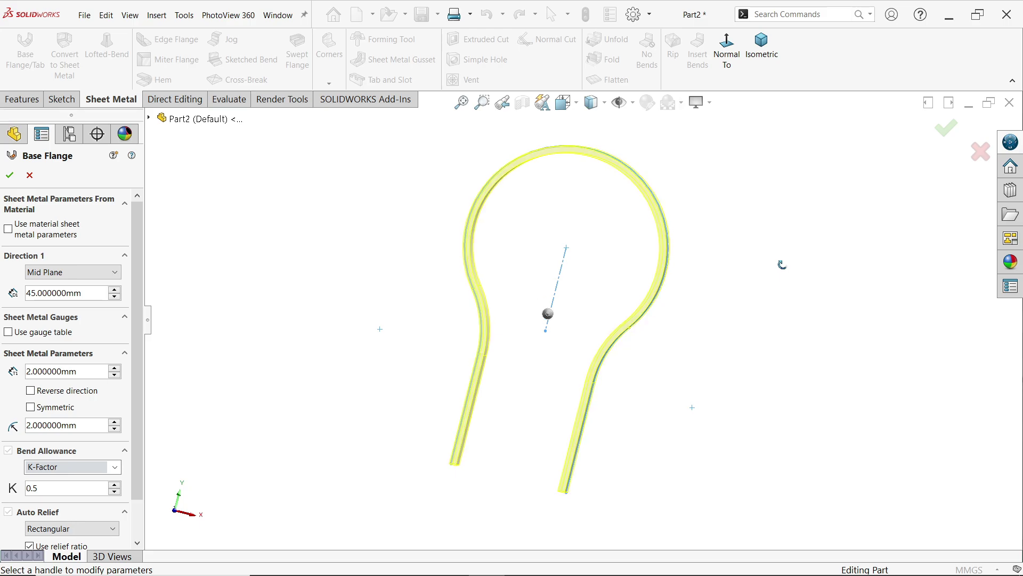
left_click(44, 394)
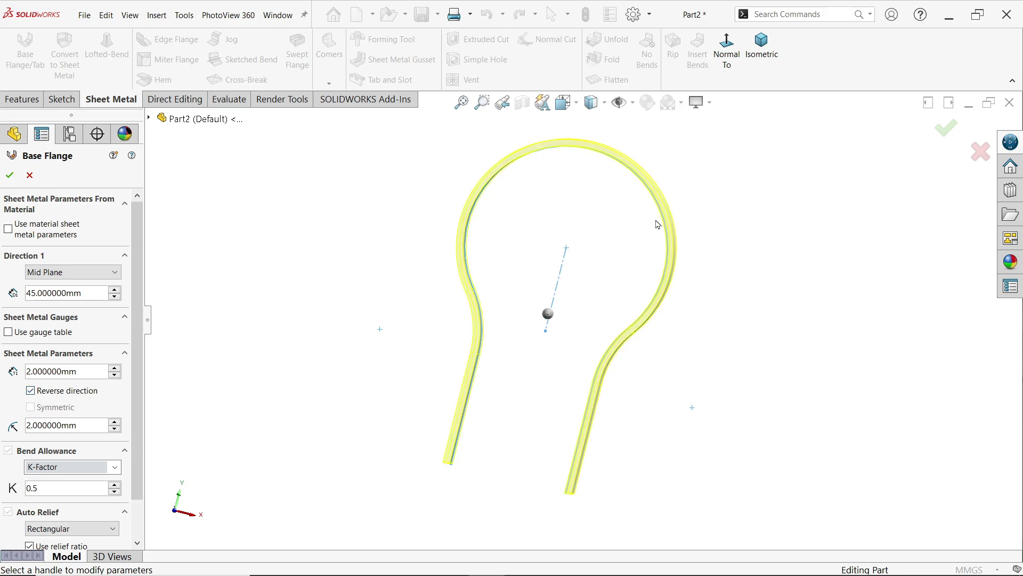
left_click(726, 63)
scroll(661, 514, "down", 5)
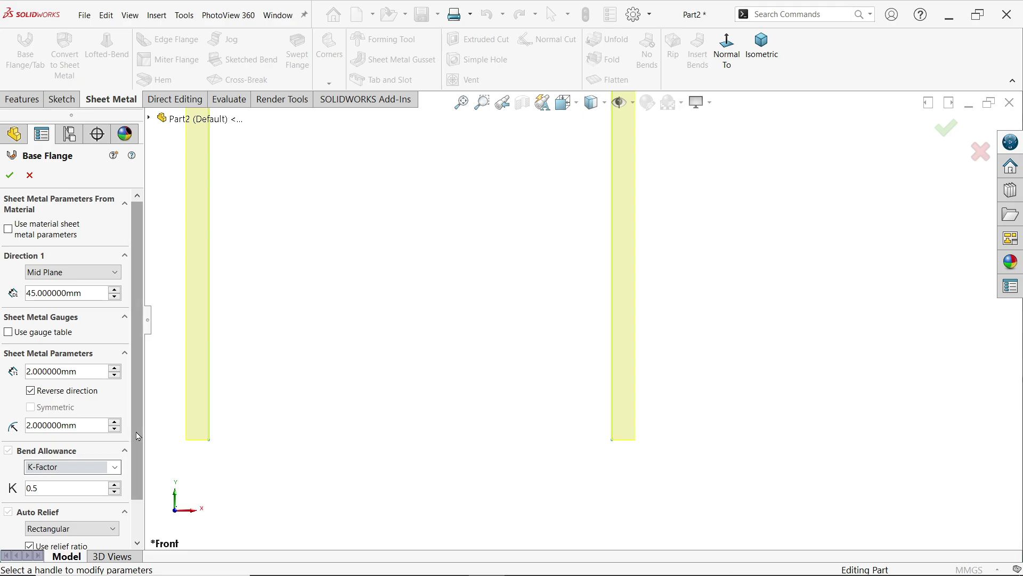
scroll(140, 499, "down", 1)
scroll(140, 499, "up", 1)
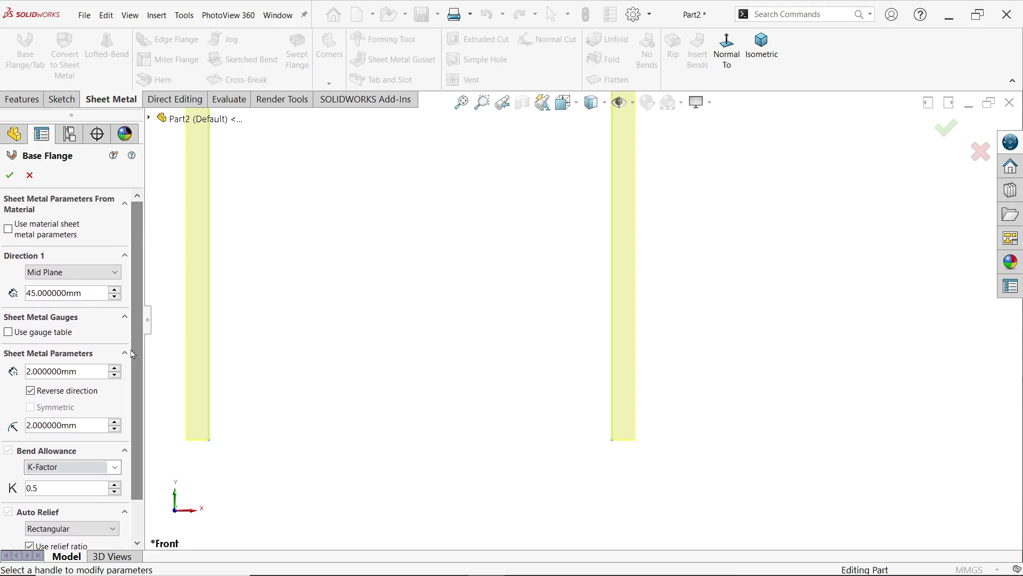
left_click(761, 48)
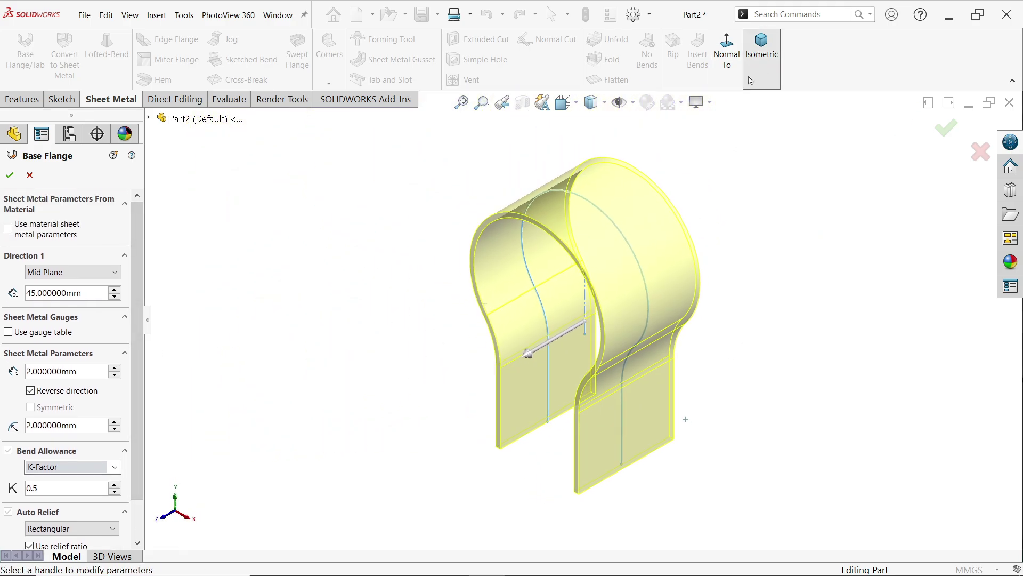
left_click(9, 175)
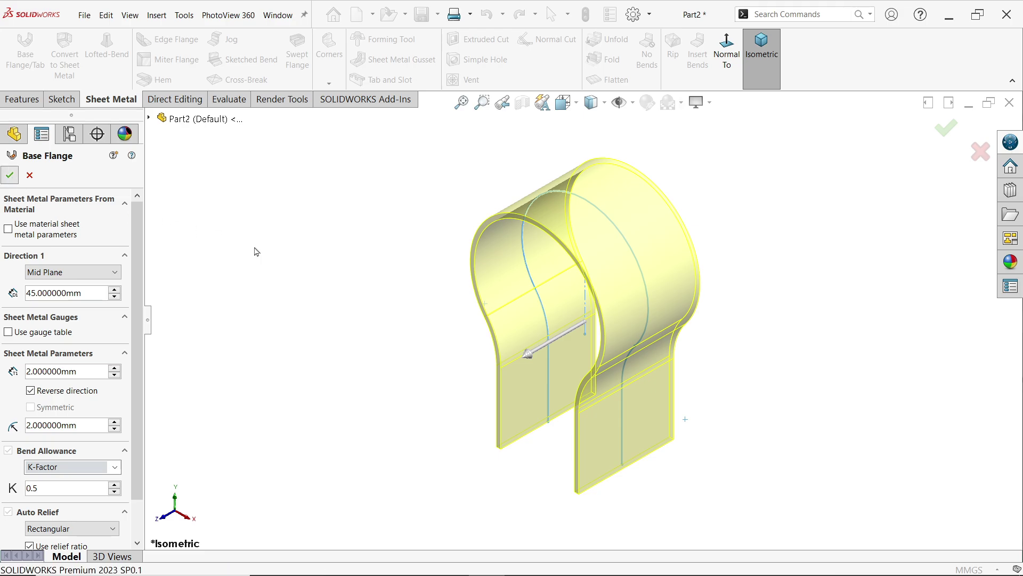
scroll(754, 290, "down", 2)
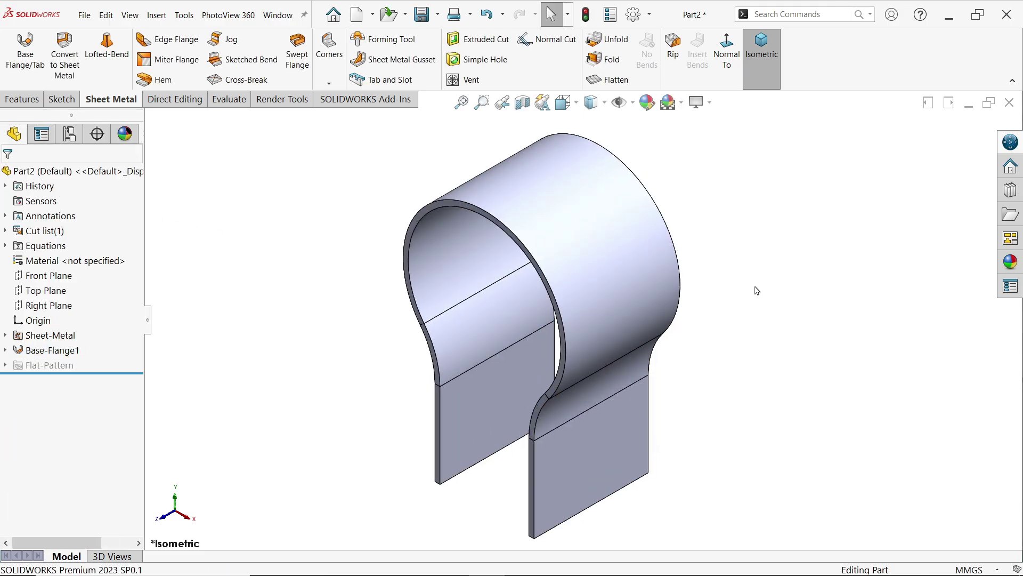
key("alt+Tab")
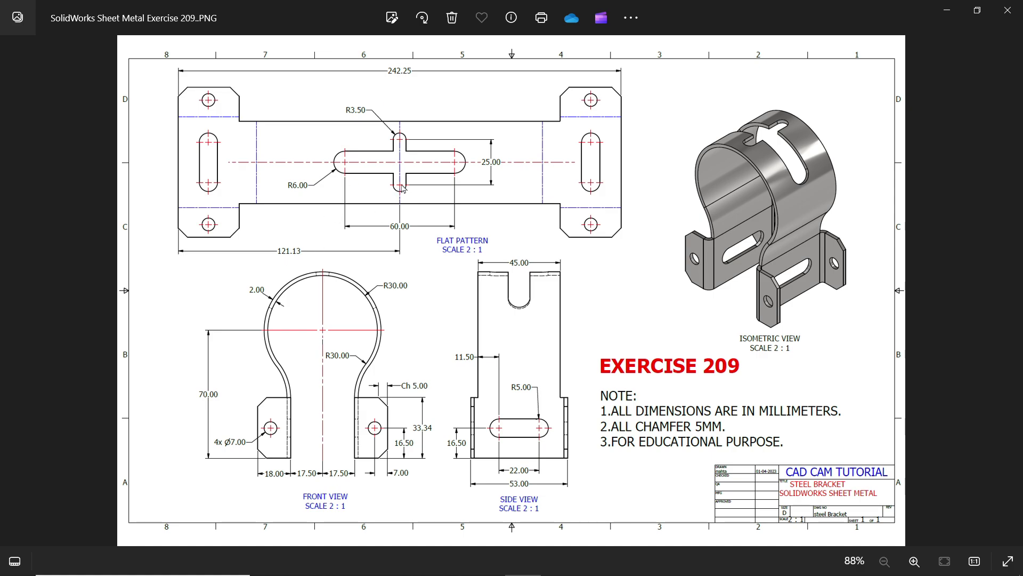
left_click(947, 11)
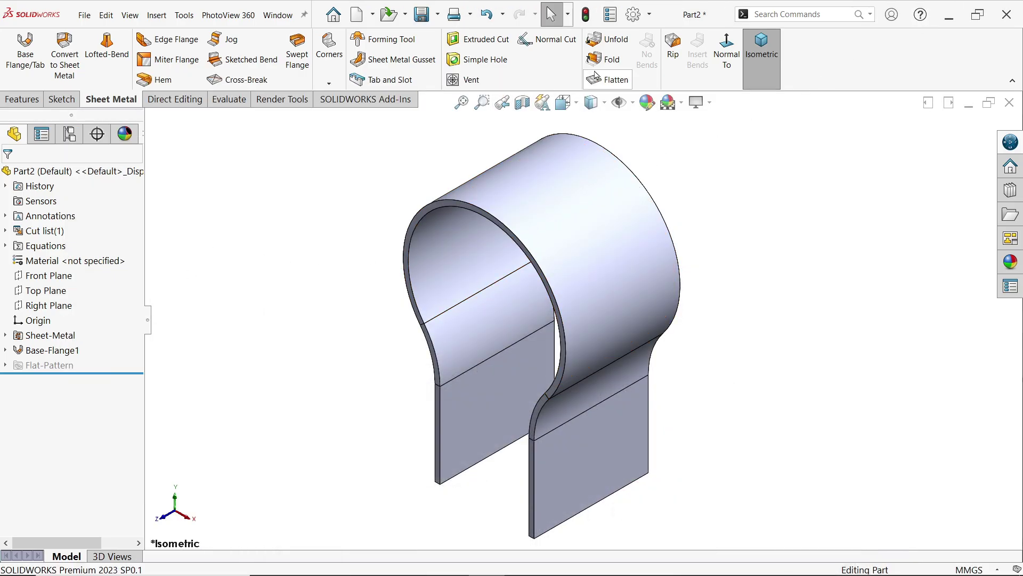
Set up Unfold with the right leg's lower front face fixed and all three bends collected
left_click(624, 41)
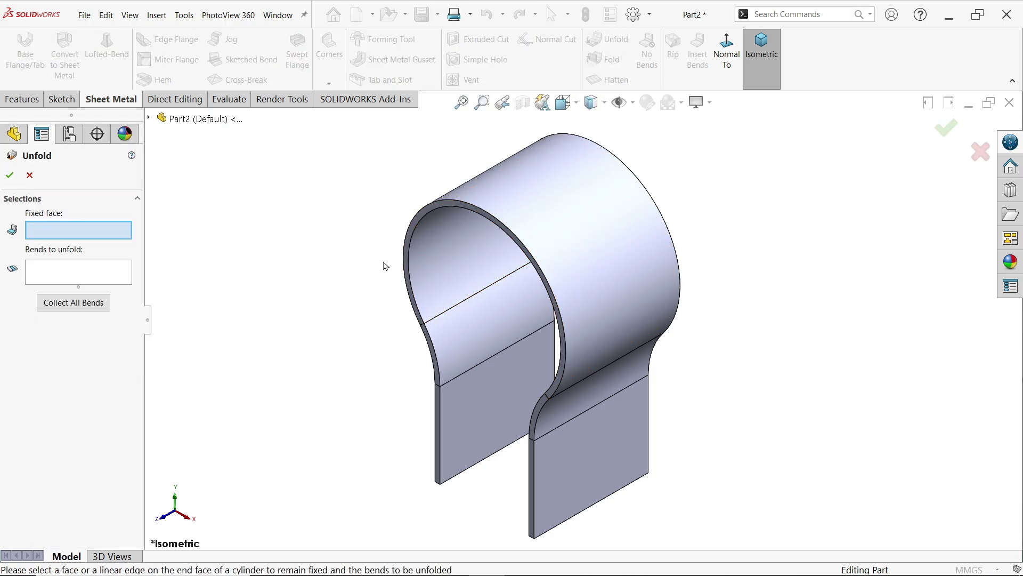
left_click(593, 451)
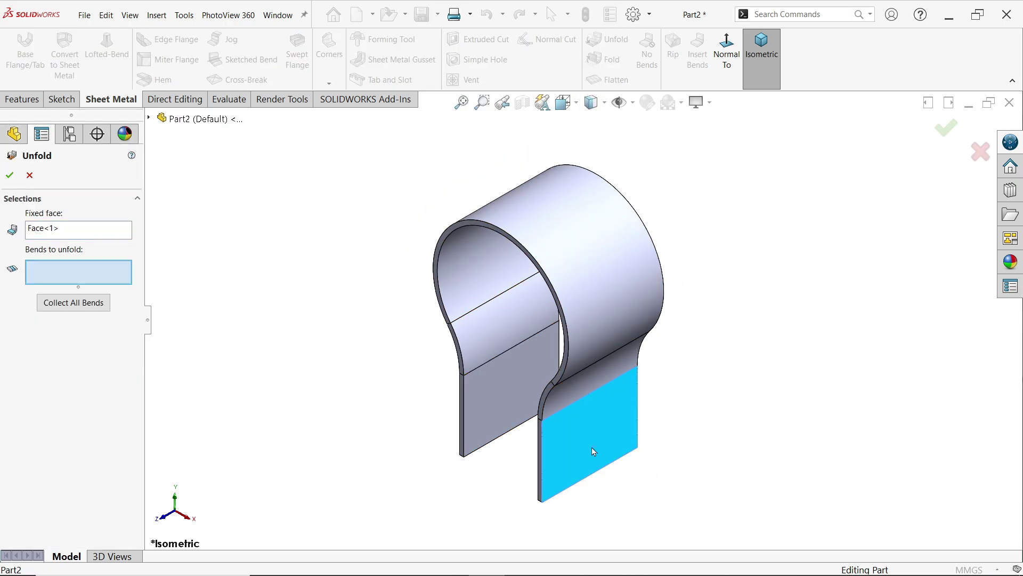
left_click(69, 305)
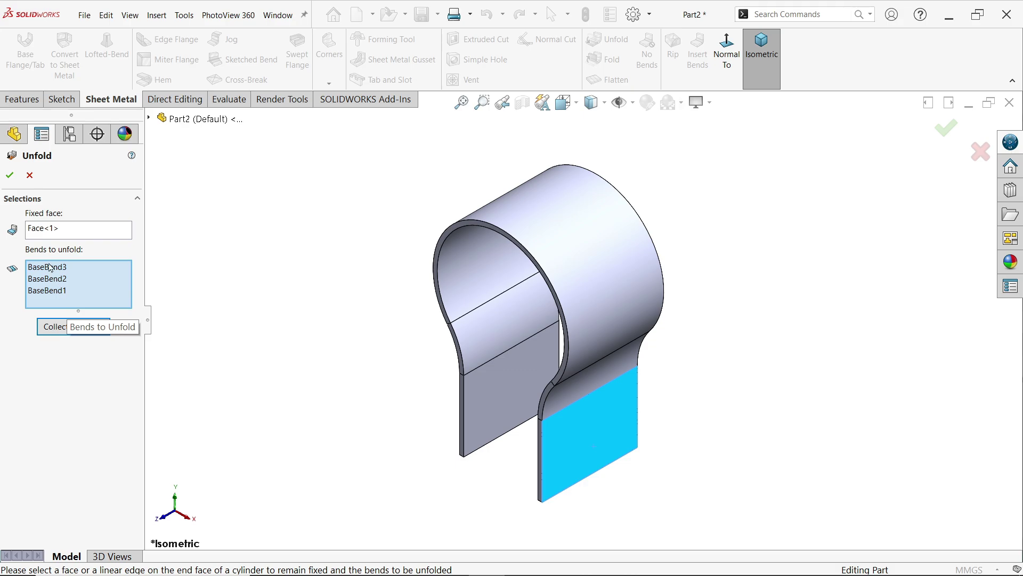